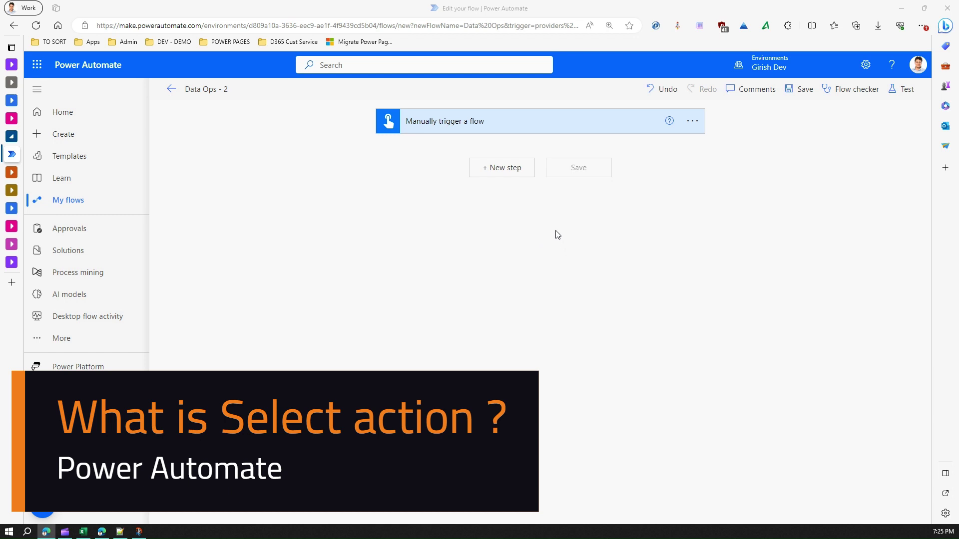
Add a new step after the manual trigger, search 'select' and review the Select action's description
click(516, 167)
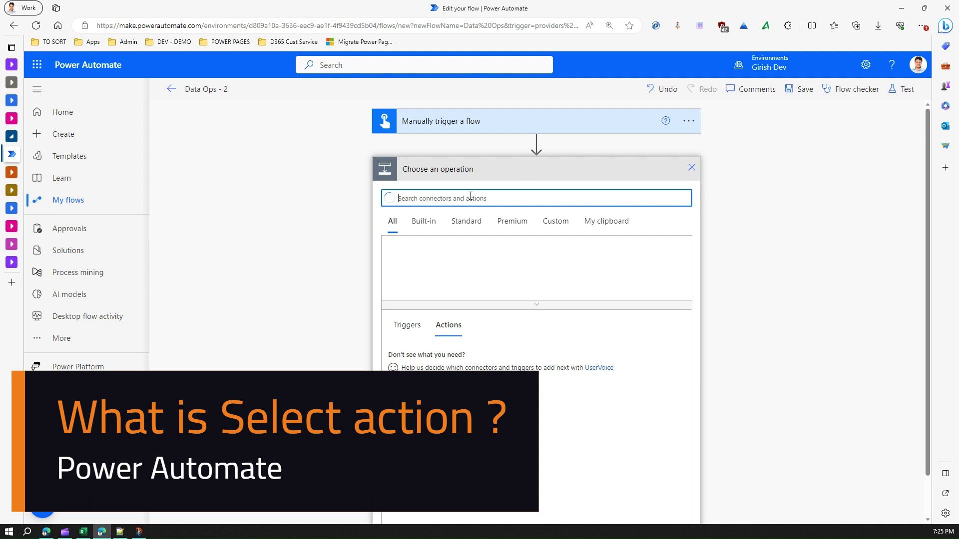
text(select)
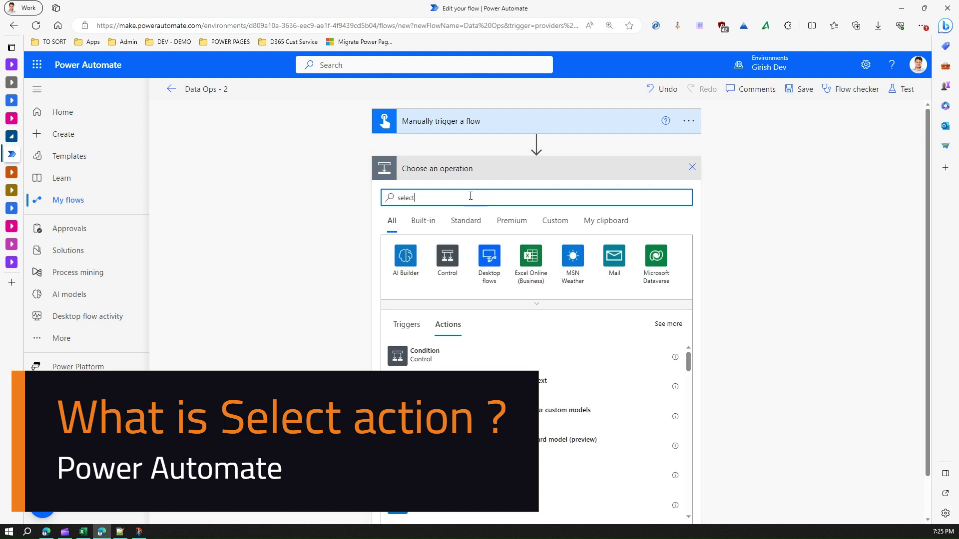
click(676, 357)
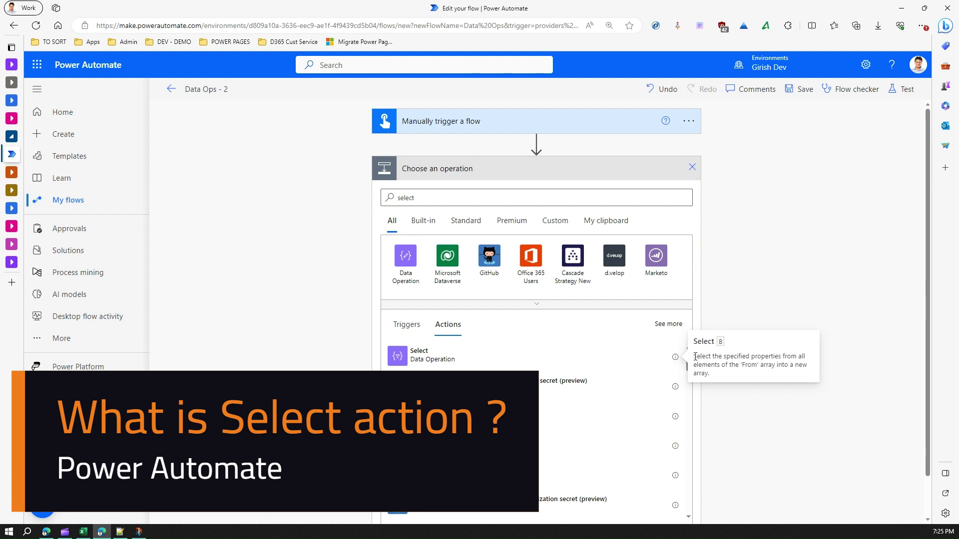
drag(693, 356, 747, 379)
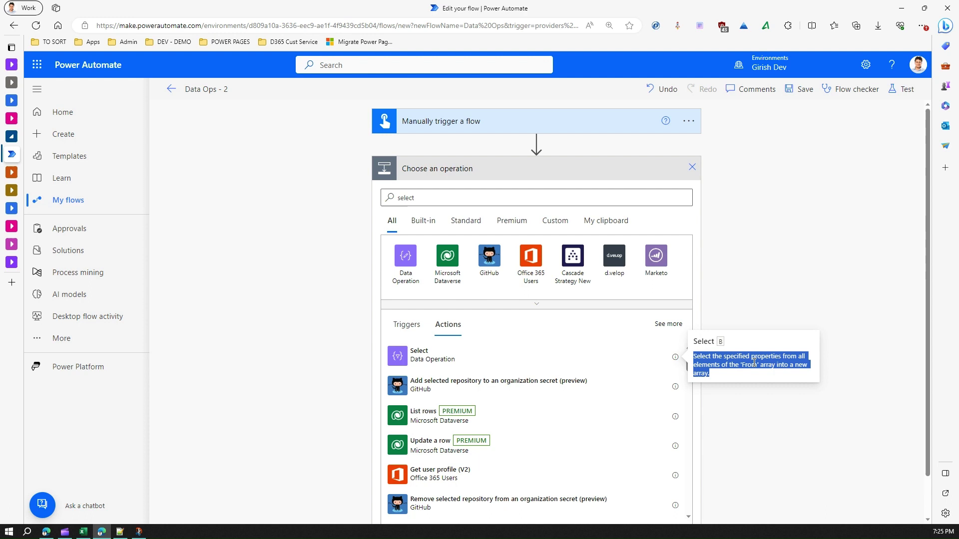
click(768, 289)
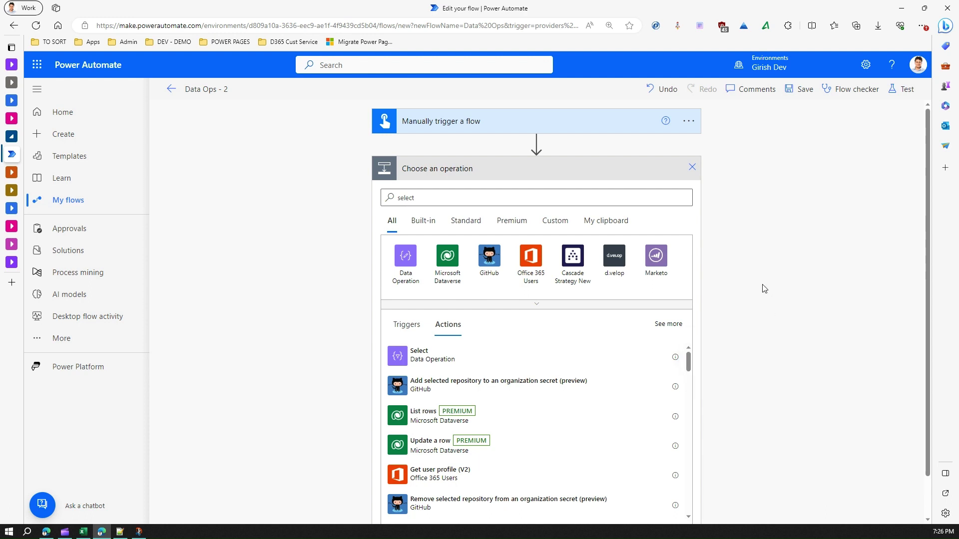
click(428, 198)
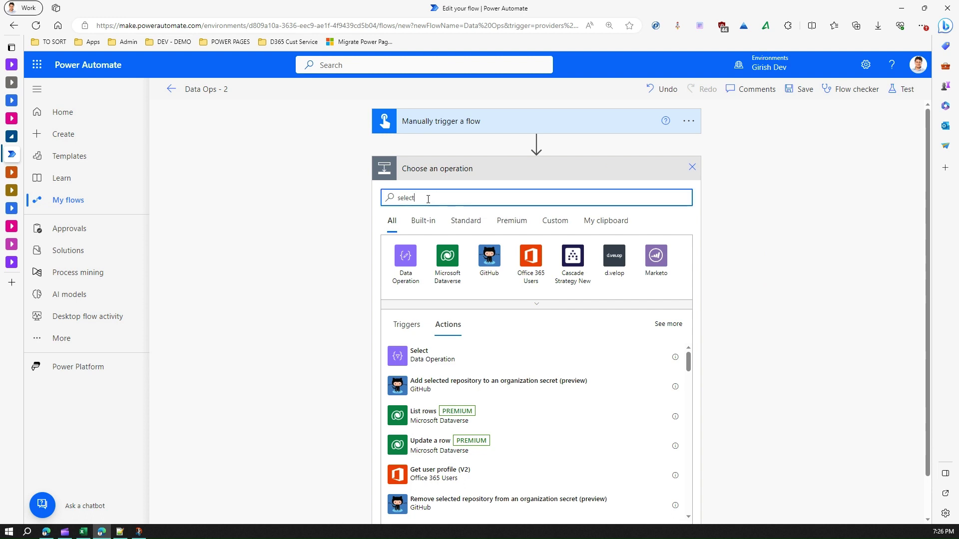
Add the Select action, then insert a Compose action before it
click(443, 357)
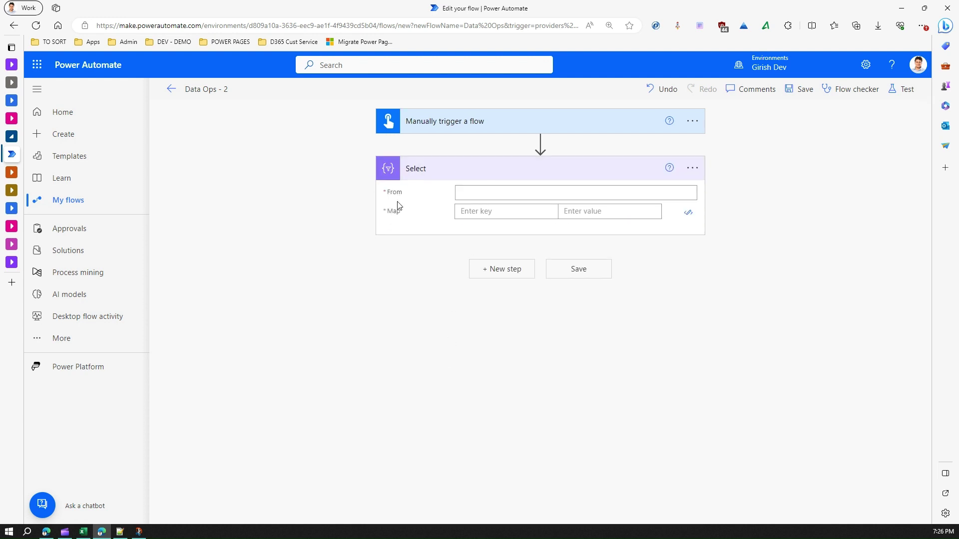
click(540, 143)
click(539, 159)
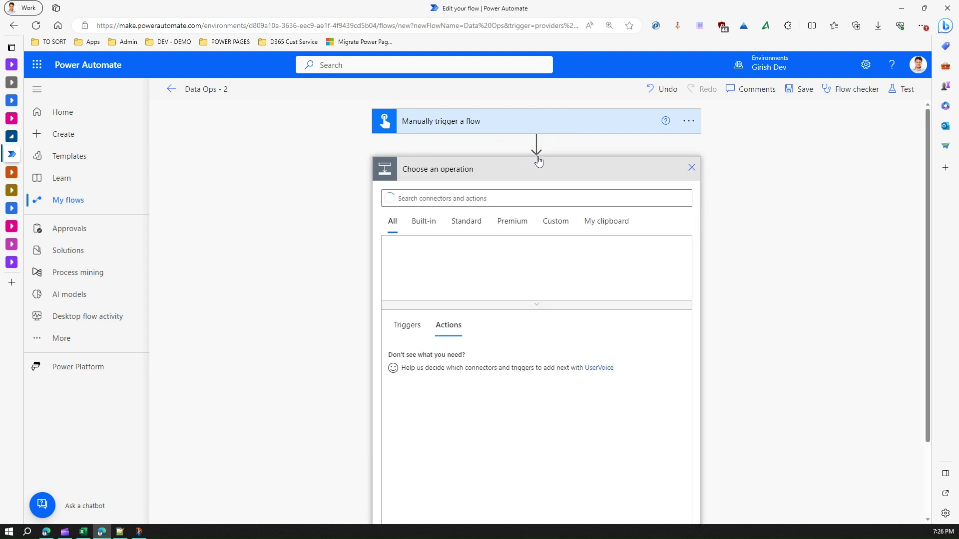
text(compose)
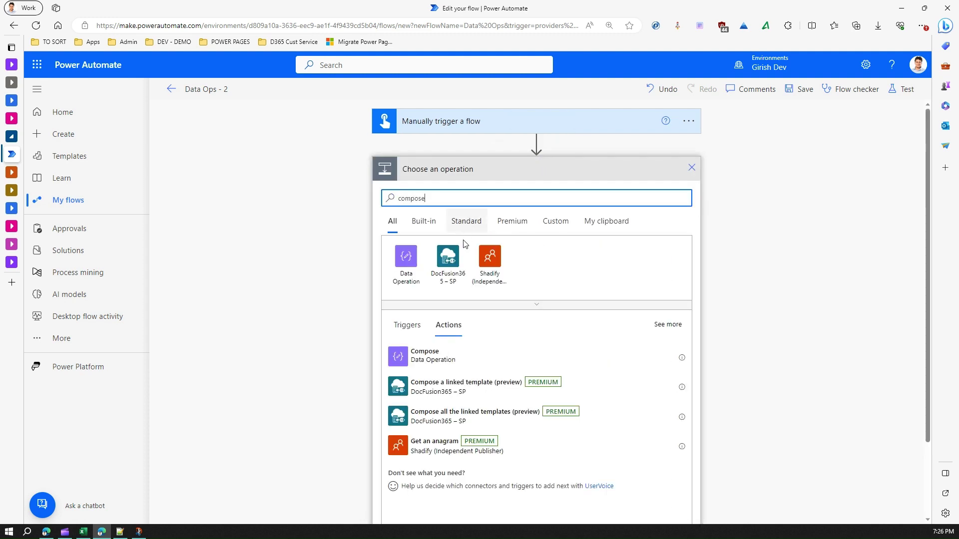
click(428, 359)
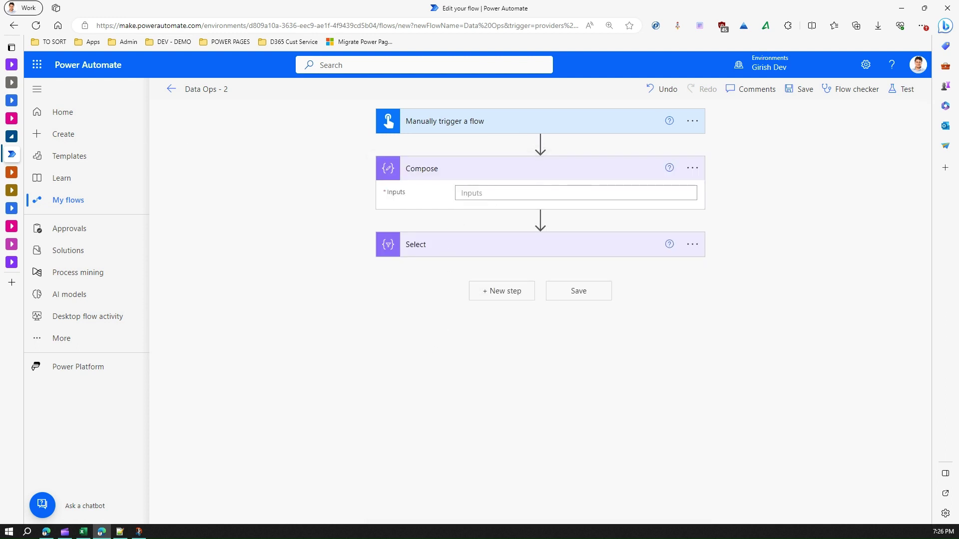
Paste the four-record JSON array from Notepad into Compose Inputs and highlight the first record
click(120, 532)
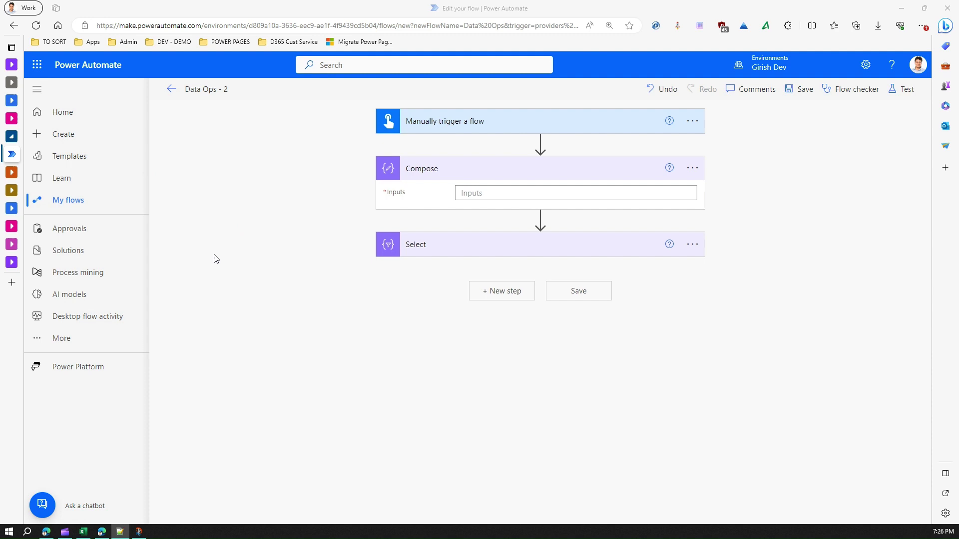
click(495, 191)
text([ { "Name": "Girish", "Age":100,"Location":"Australia"}, {"Name": "Tim", "Age":50,"Location":"New Zealand"}, {"Name": "Tam", "Age":140,"Location":"Fiji"}, {"Name": "John", "Age":140,"Location":"Australia"} ])
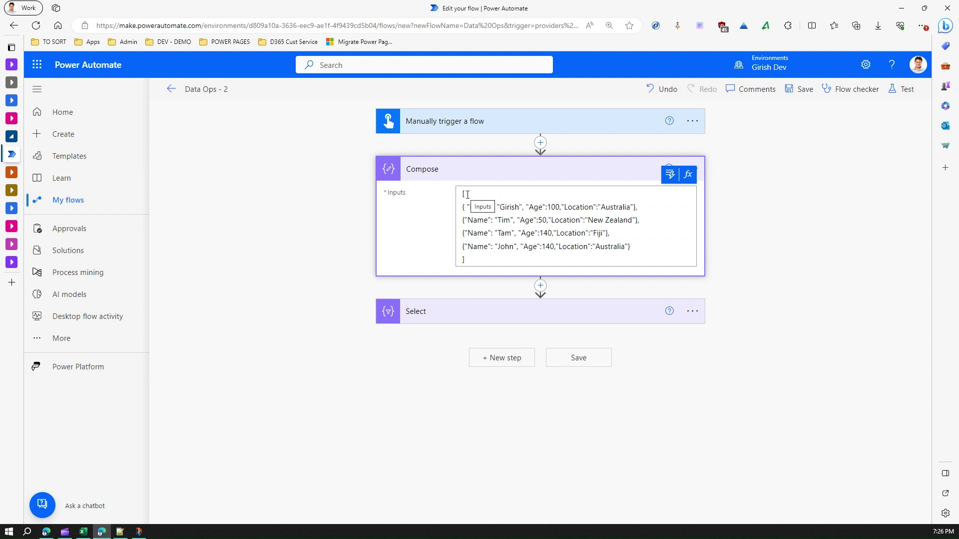
click(619, 220)
click(468, 207)
key(BackSpace)
key(shift+Left)
drag(474, 209, 637, 209)
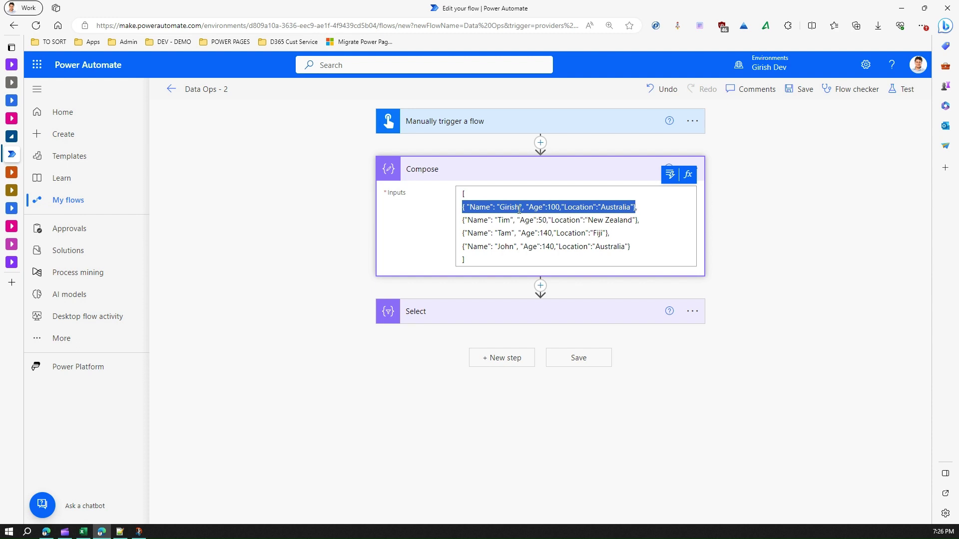
click(647, 220)
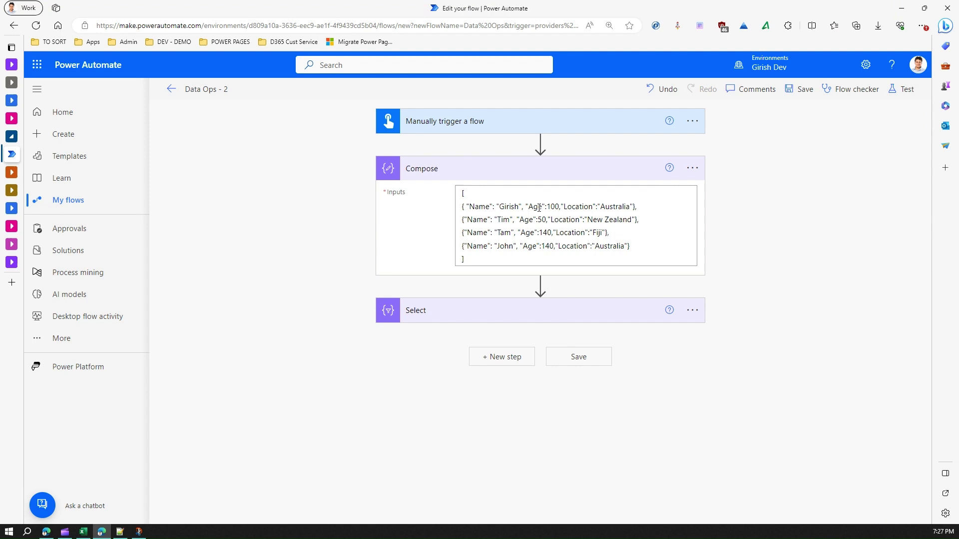
Set the Select action's From field to the Compose Outputs
click(457, 314)
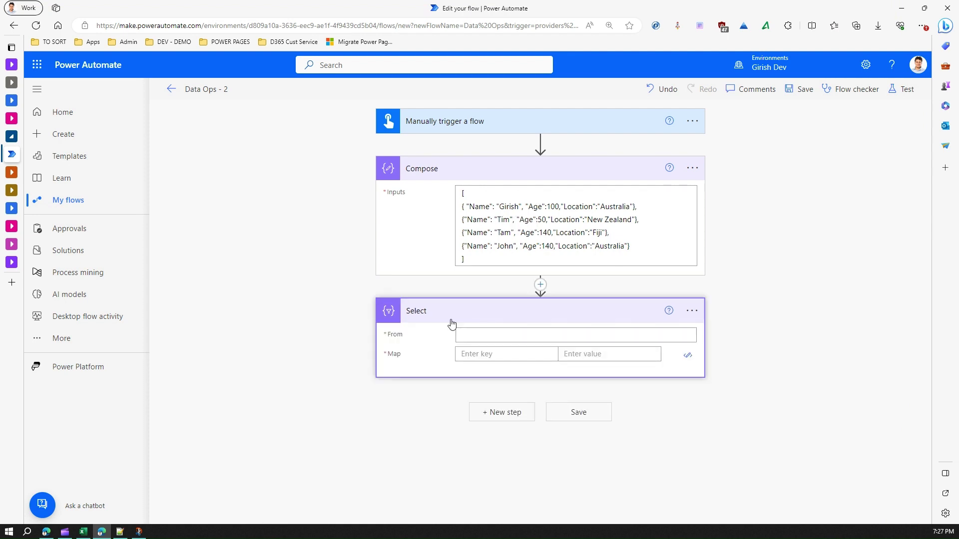
click(487, 335)
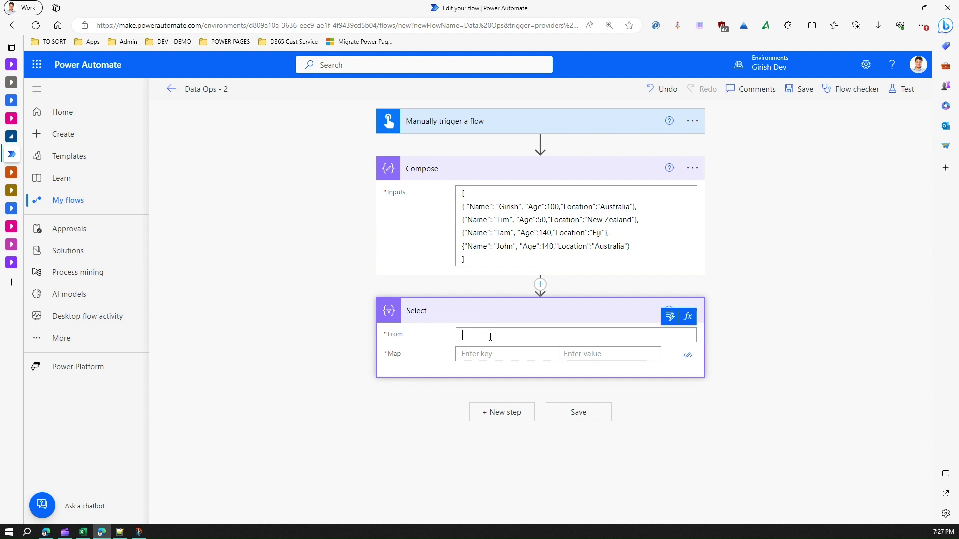
click(671, 321)
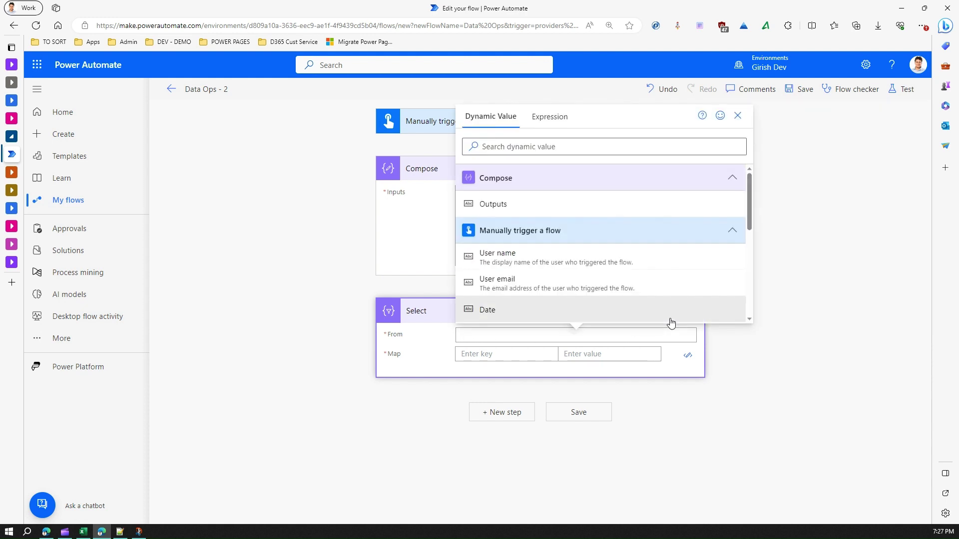
click(531, 207)
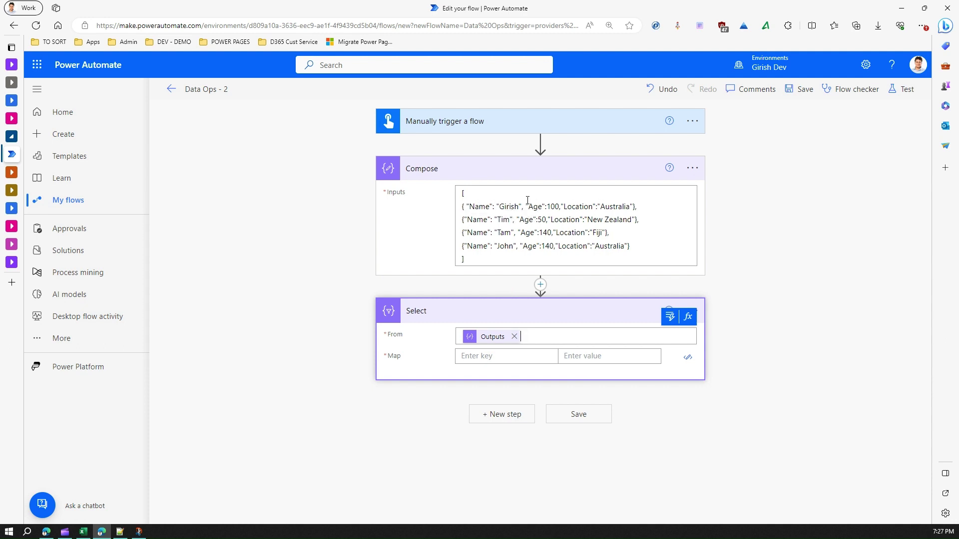
Enter map keys Name and Location, then rename them to Full Name and Country
click(494, 359)
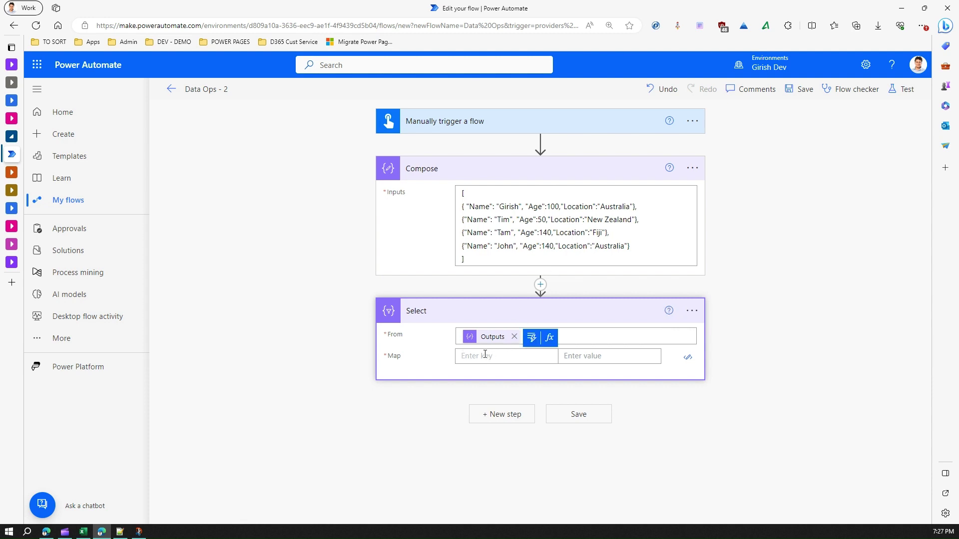
text(Name)
click(634, 356)
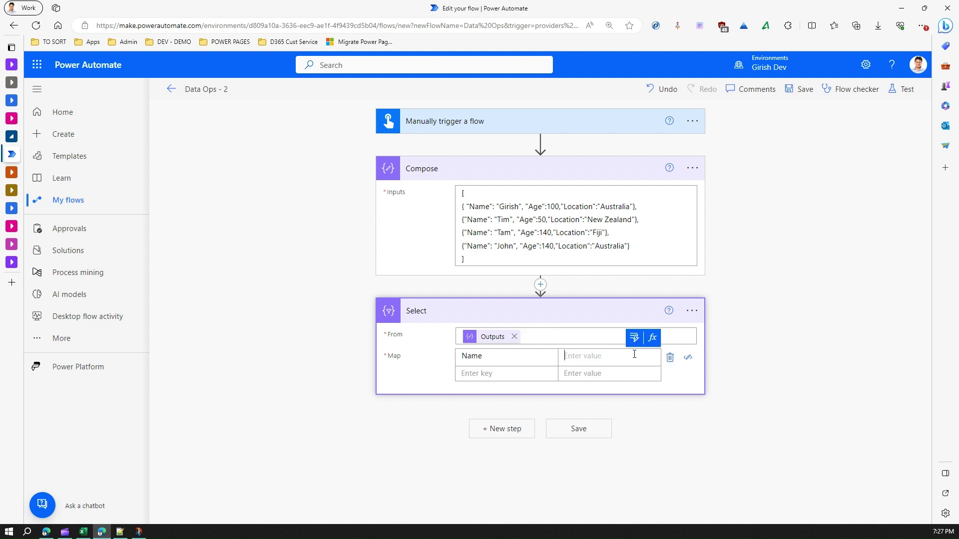
click(519, 378)
text(Location)
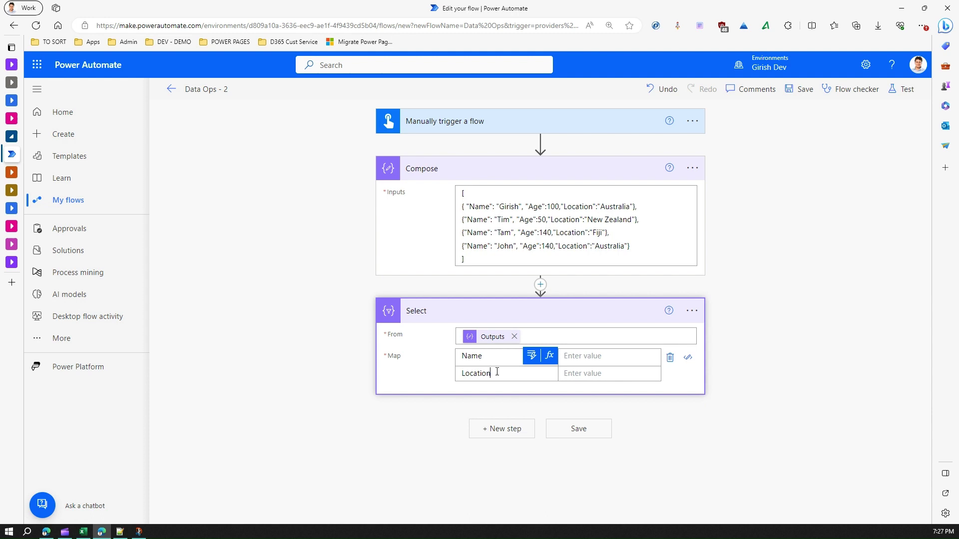
click(462, 375)
click(494, 375)
double_click(493, 374)
text(Country)
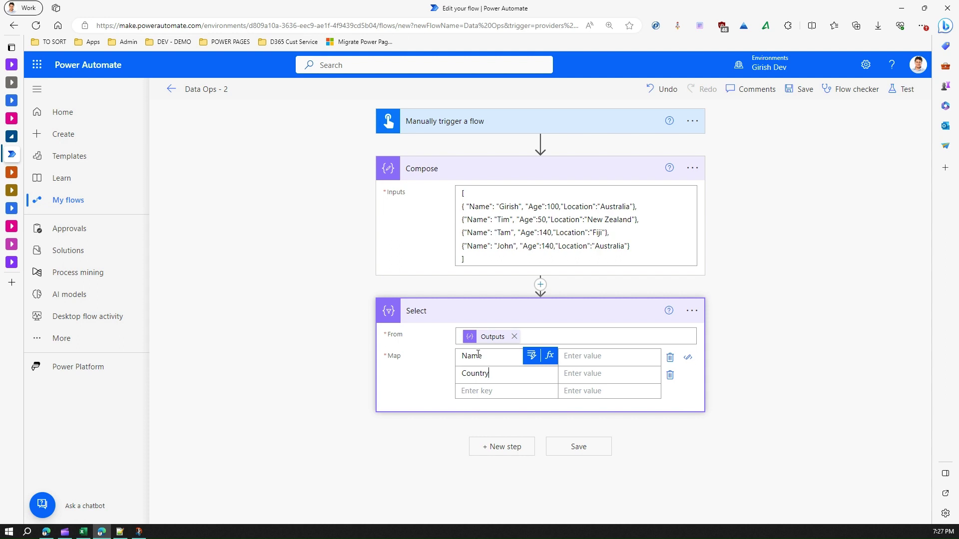
drag(490, 356, 462, 356)
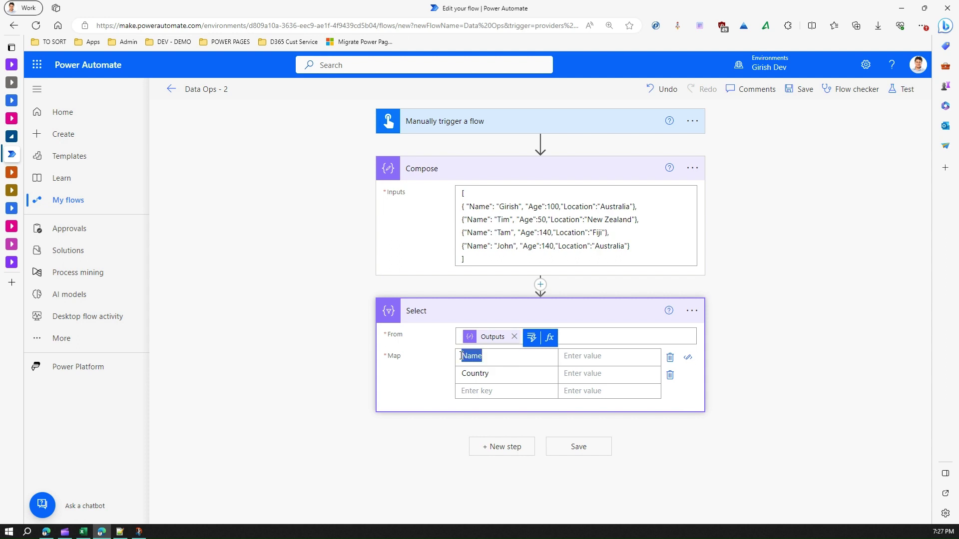
text(Full Name)
click(581, 358)
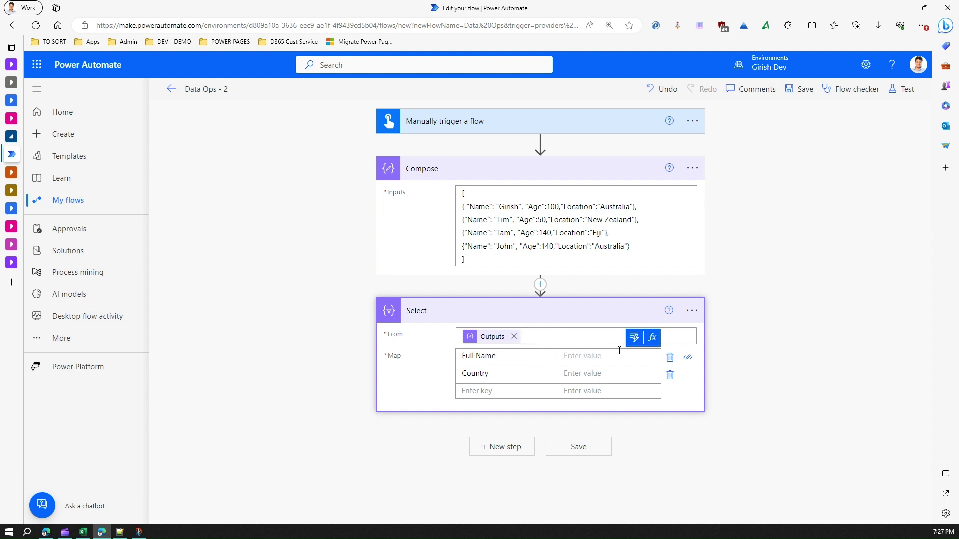
Set the Full Name value to the expression item()?['Name']
click(634, 339)
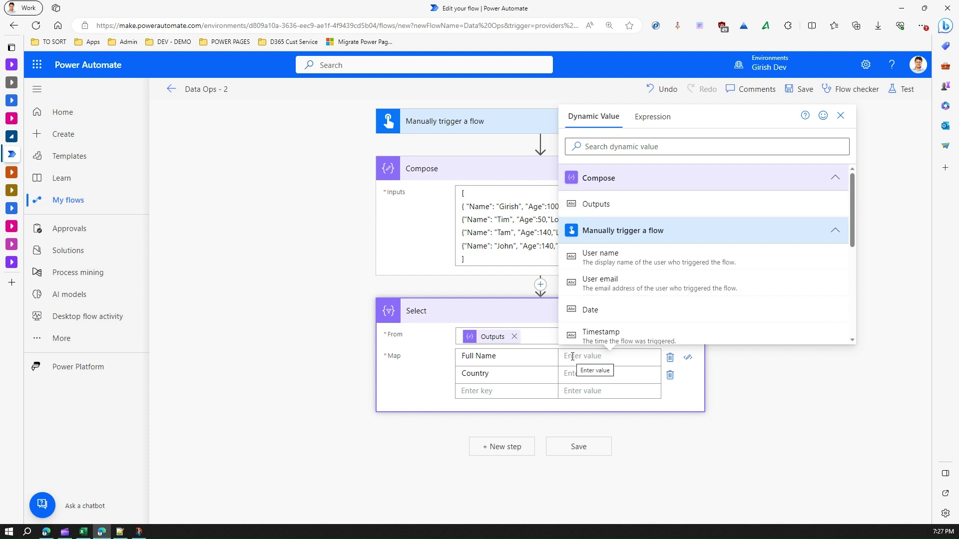
click(647, 121)
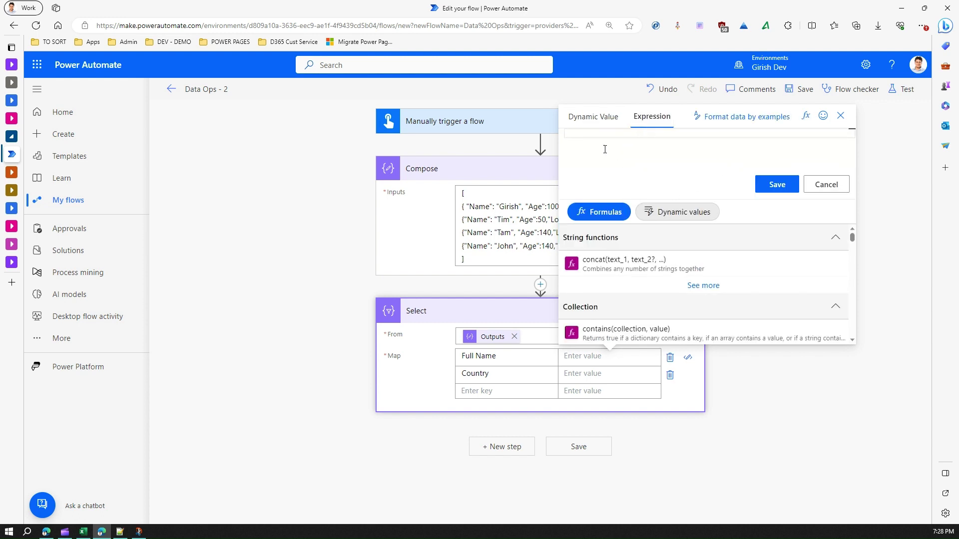
text(item()?['Name)
click(774, 186)
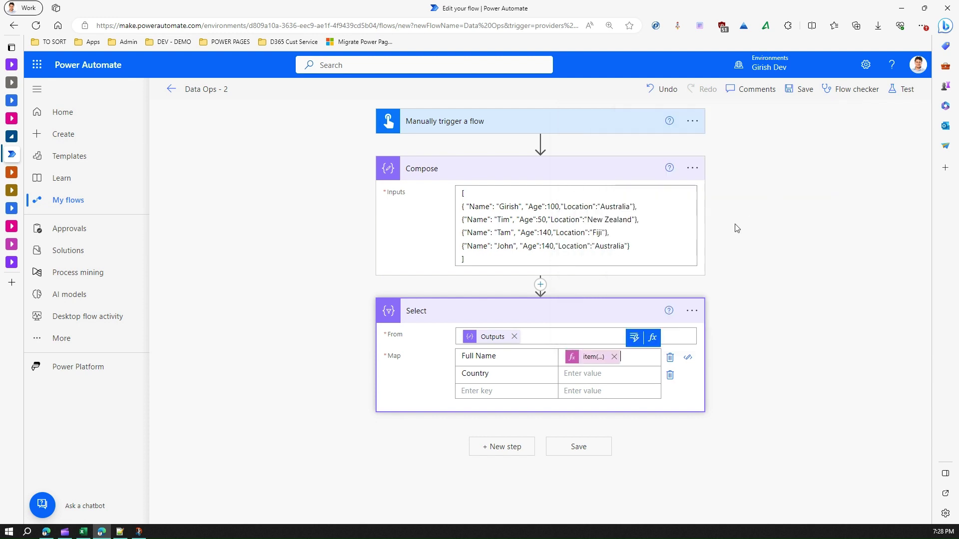
Set the Country value to item()?['Location'] and save the flow
click(603, 375)
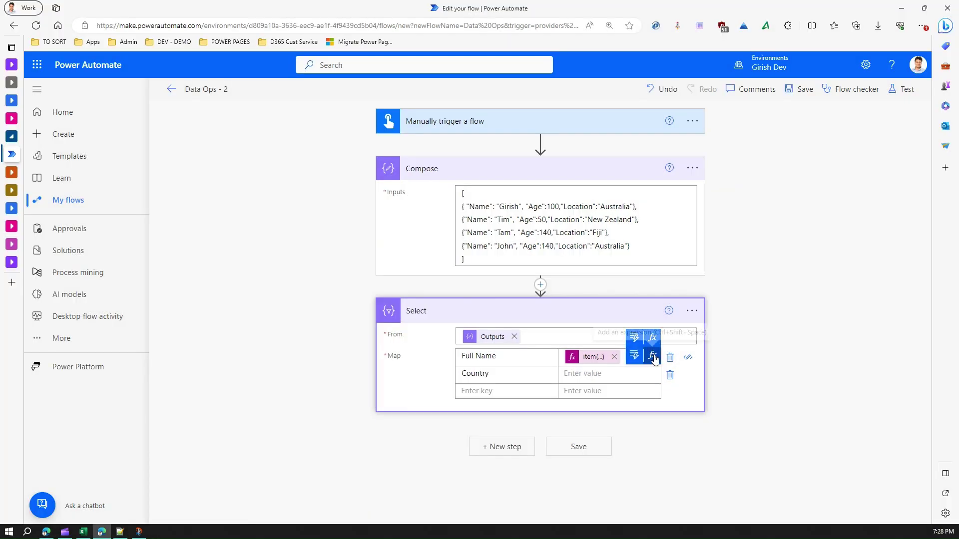
click(652, 357)
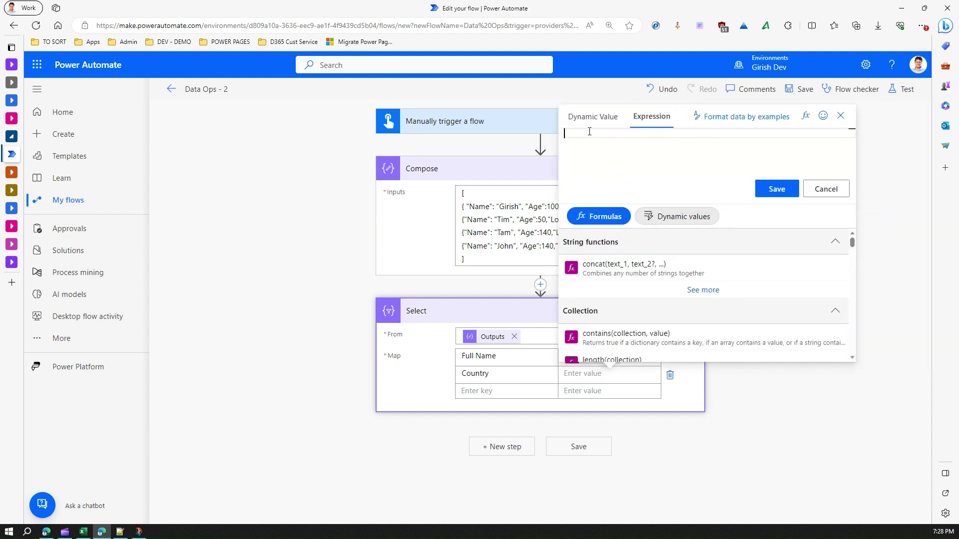
text(item()?['Location)
click(756, 189)
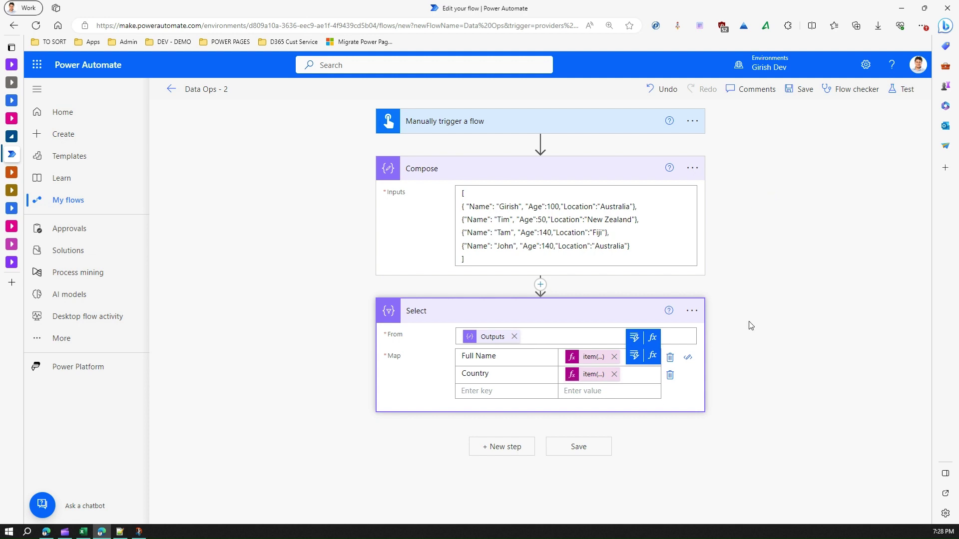
click(595, 455)
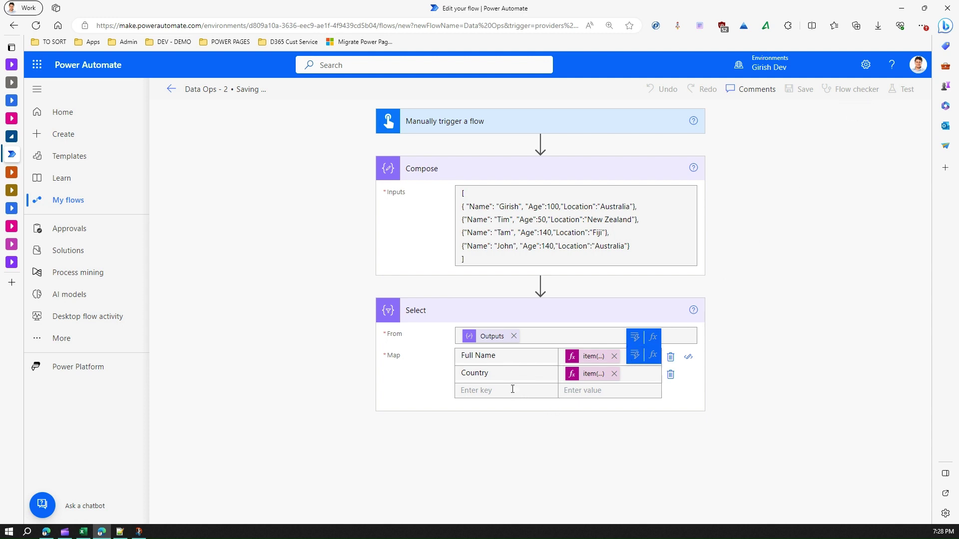
Add map key Age-Location with the value expression item()?['Age']
click(475, 410)
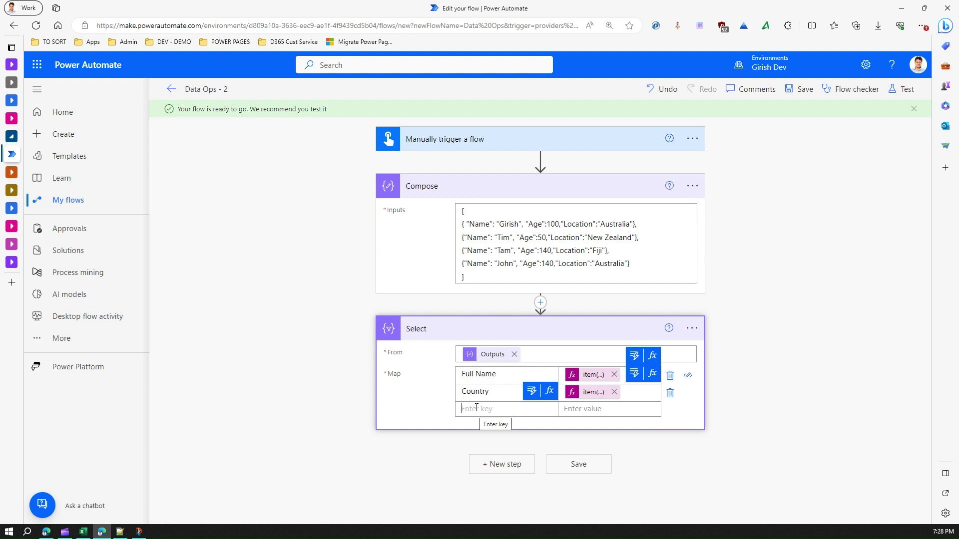
text(AgeLocation)
click(476, 409)
text(-)
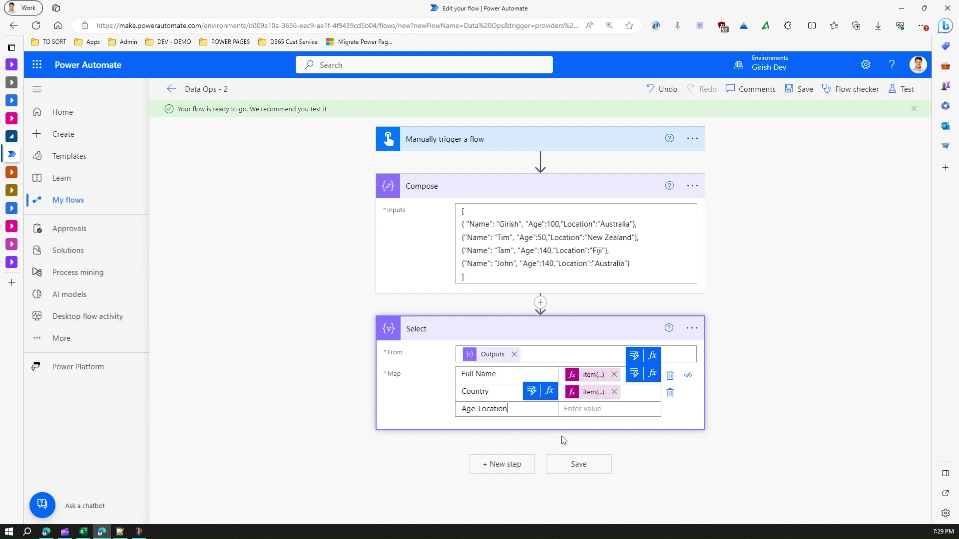
click(588, 408)
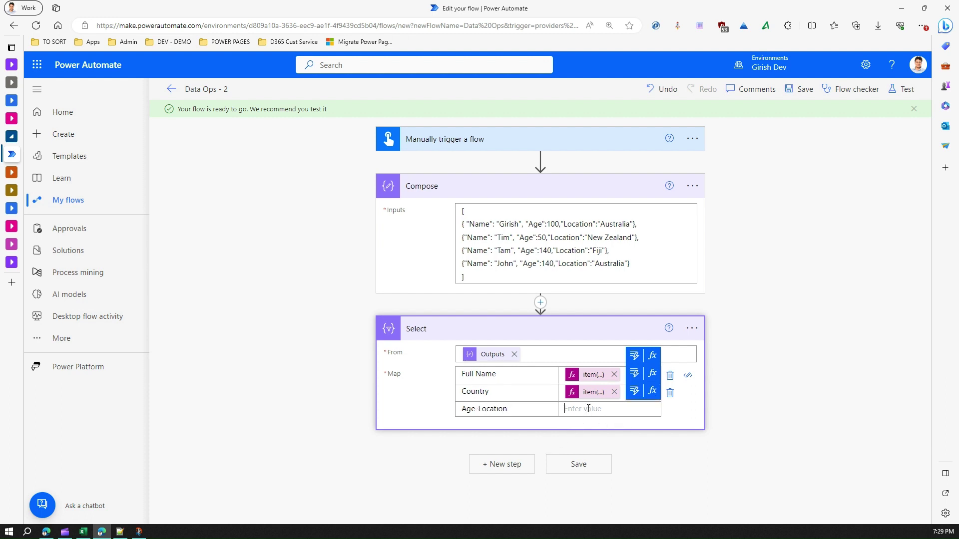
click(651, 397)
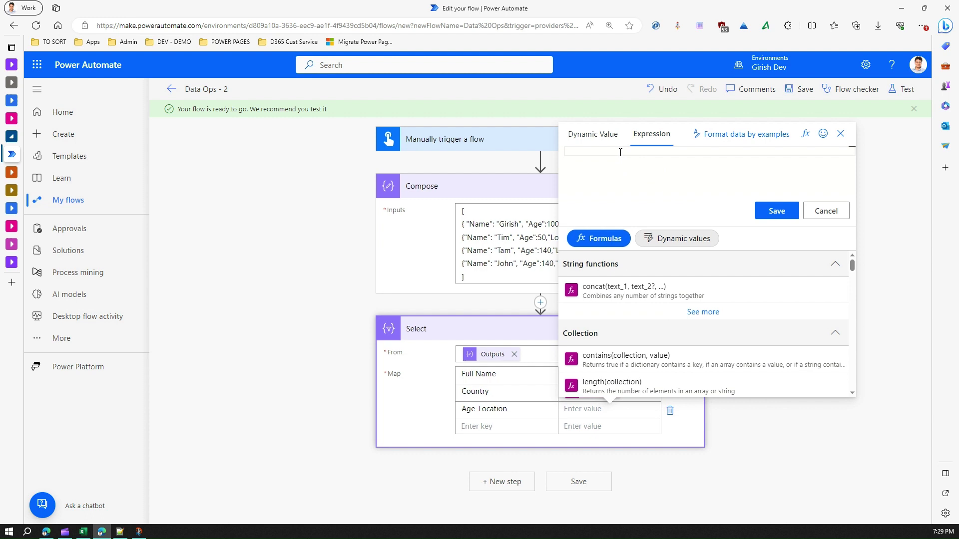
text(item()?['Age')
key(ctrl+a)
click(777, 211)
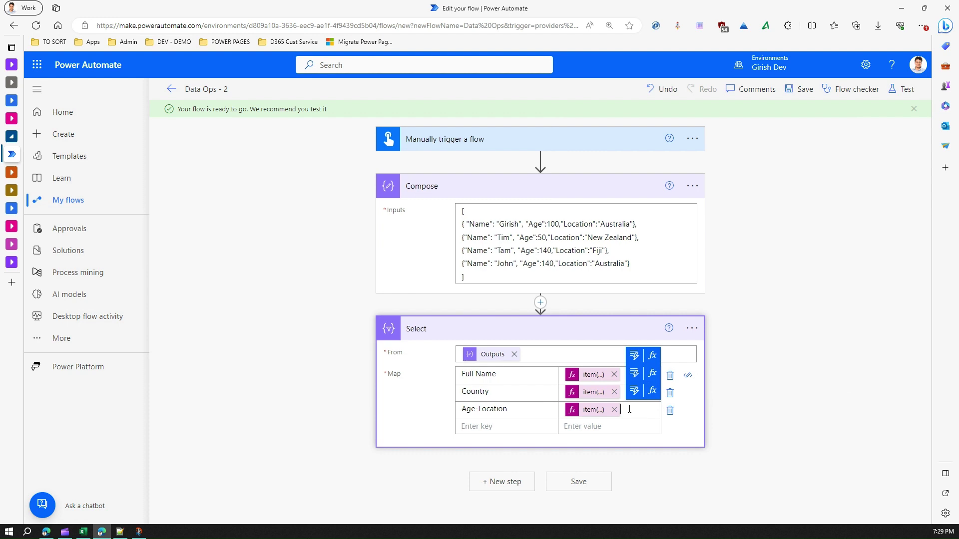
Append -- and item()?['Location'] to the value, lengthening the key to Age----Location
text(--)
click(477, 410)
text(--)
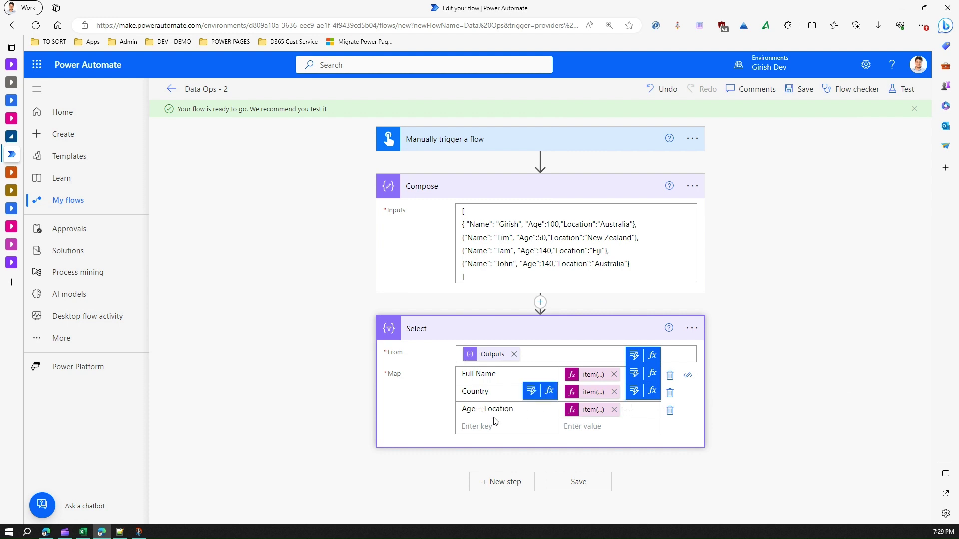
text(-)
click(635, 410)
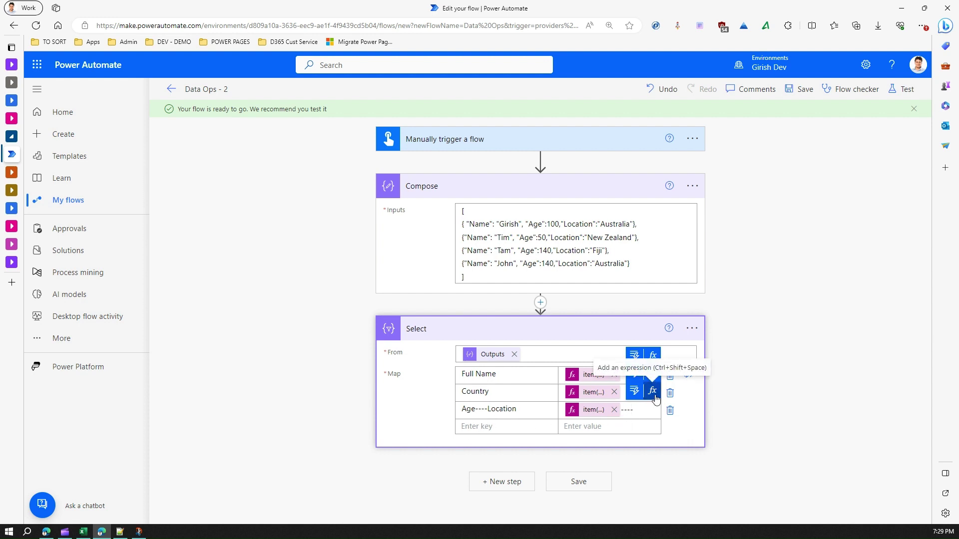
click(653, 392)
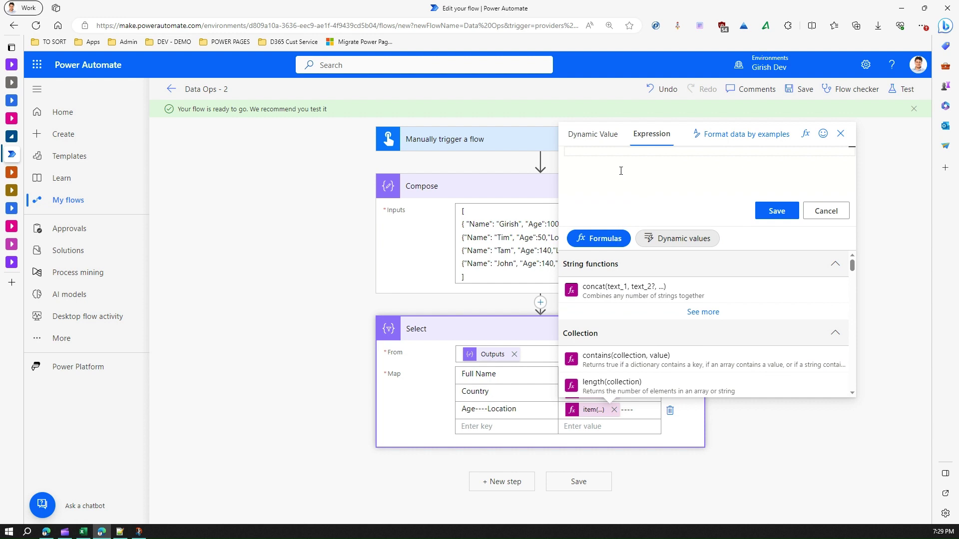
text(ite)
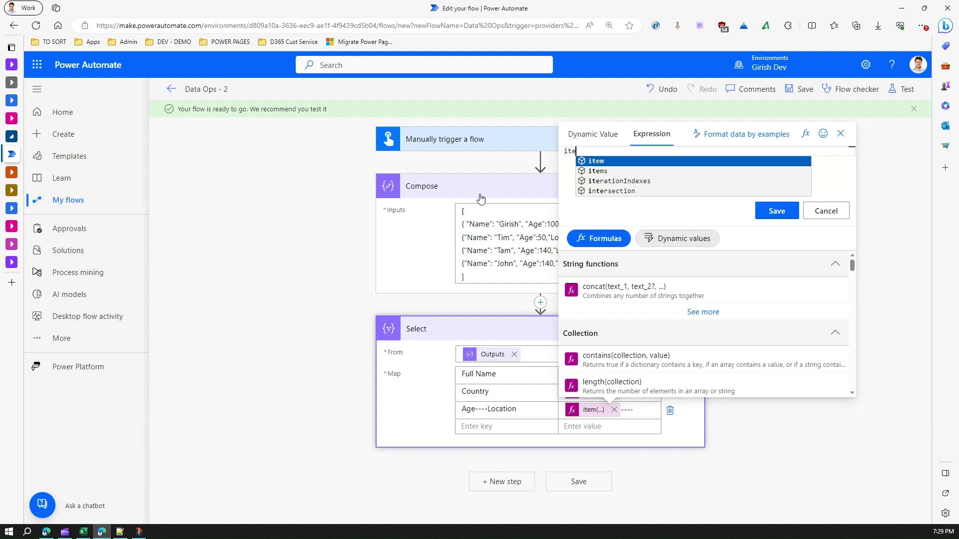
key(Return)
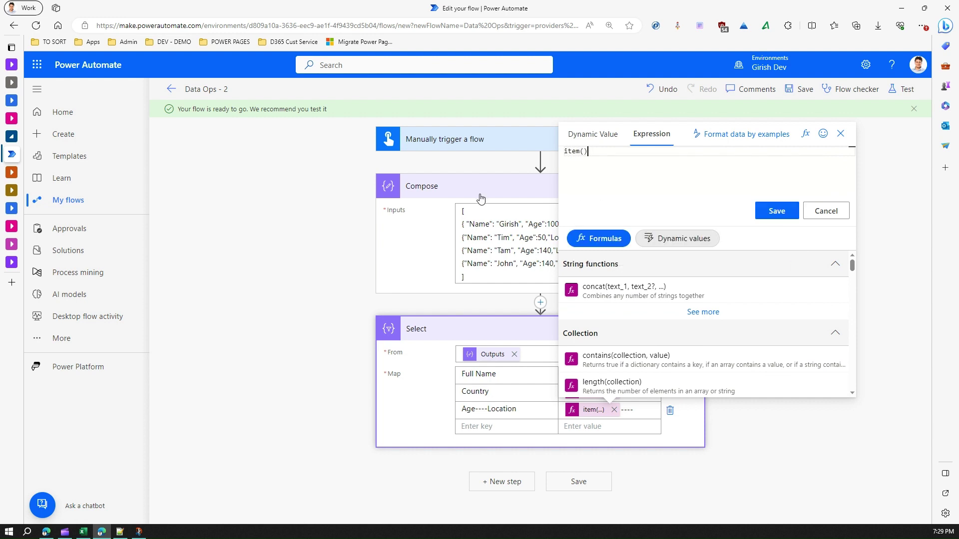
text(?['Location)
click(773, 212)
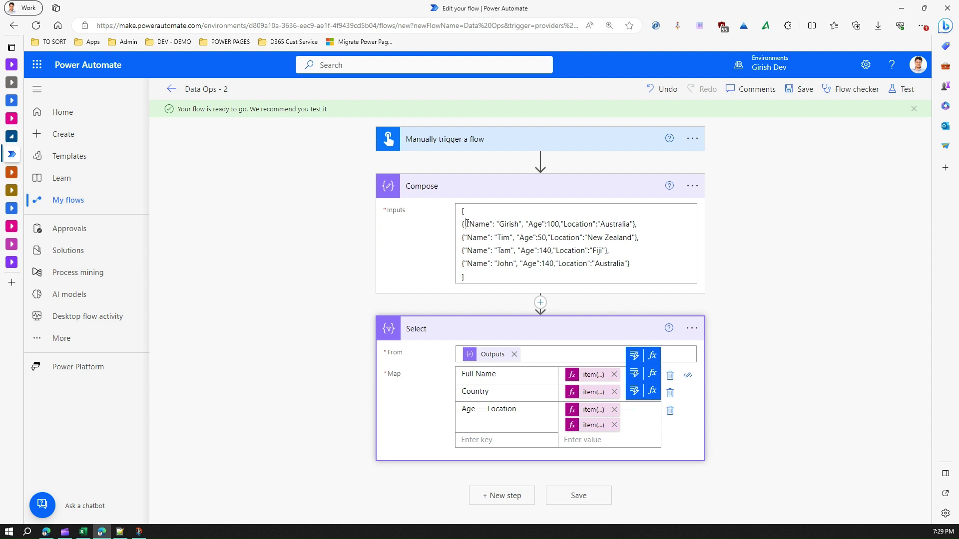
drag(467, 224, 472, 267)
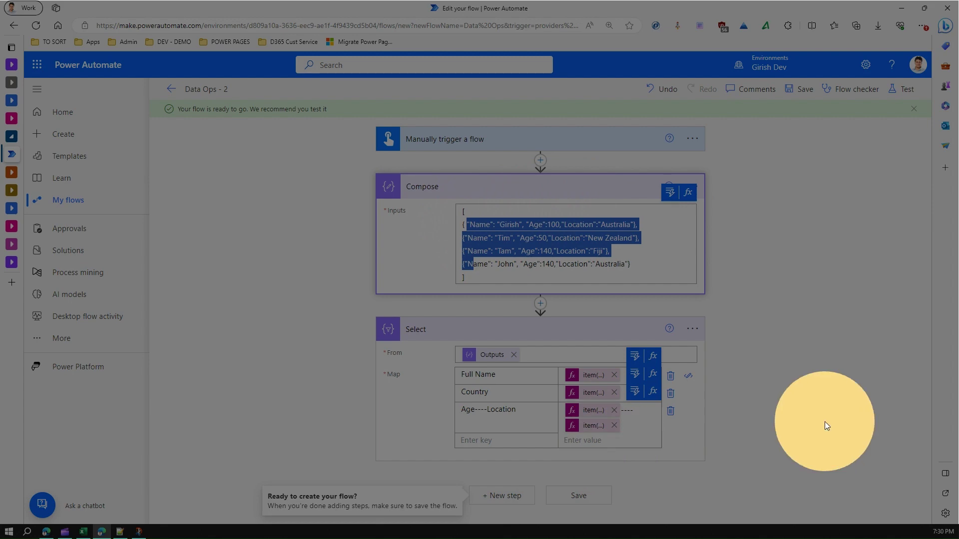
Add the map key Status with the fixed value Open, then save the flow
click(796, 435)
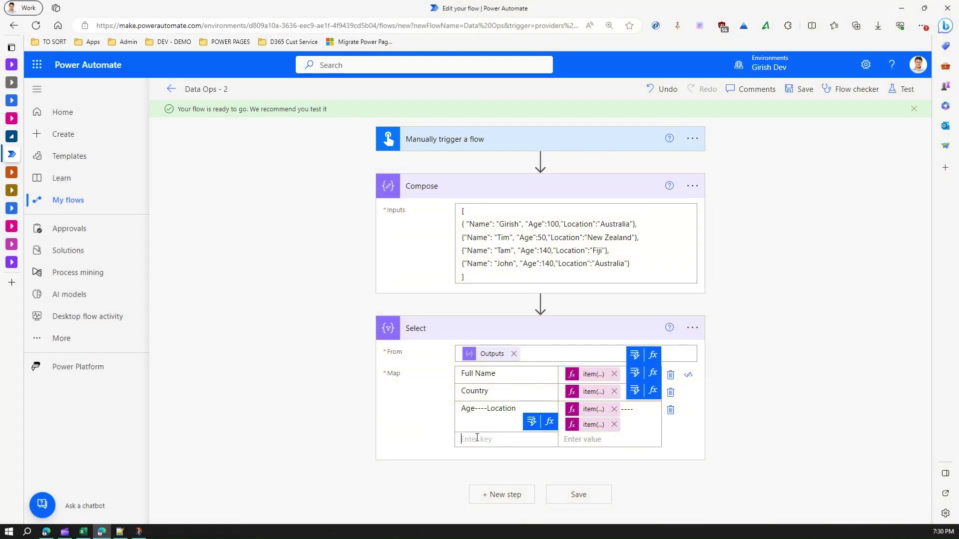
click(479, 375)
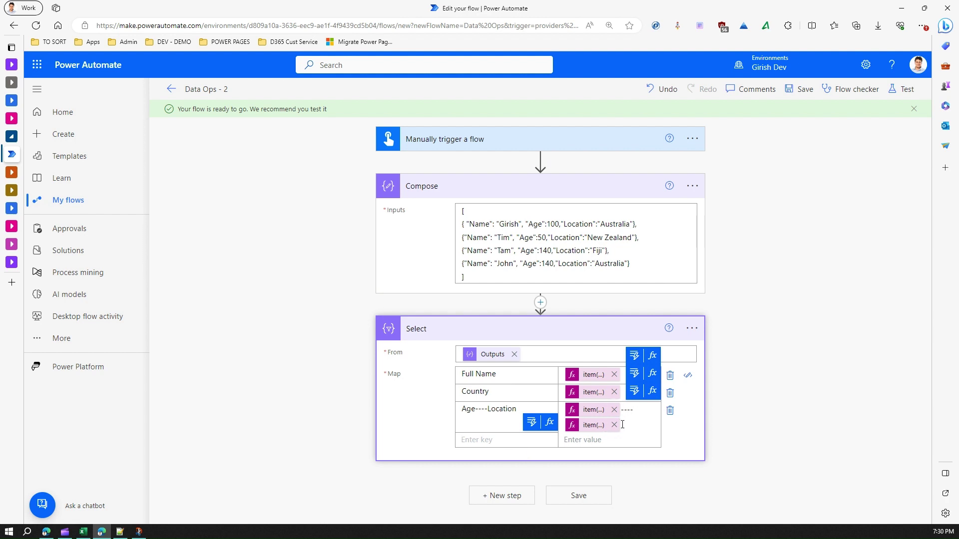
click(521, 440)
text(Status)
click(599, 439)
text(Open)
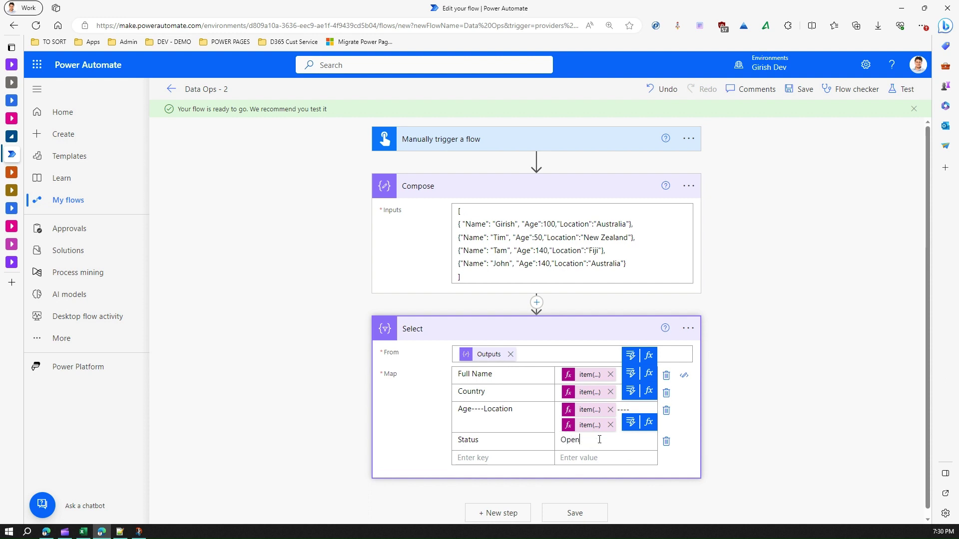
click(798, 334)
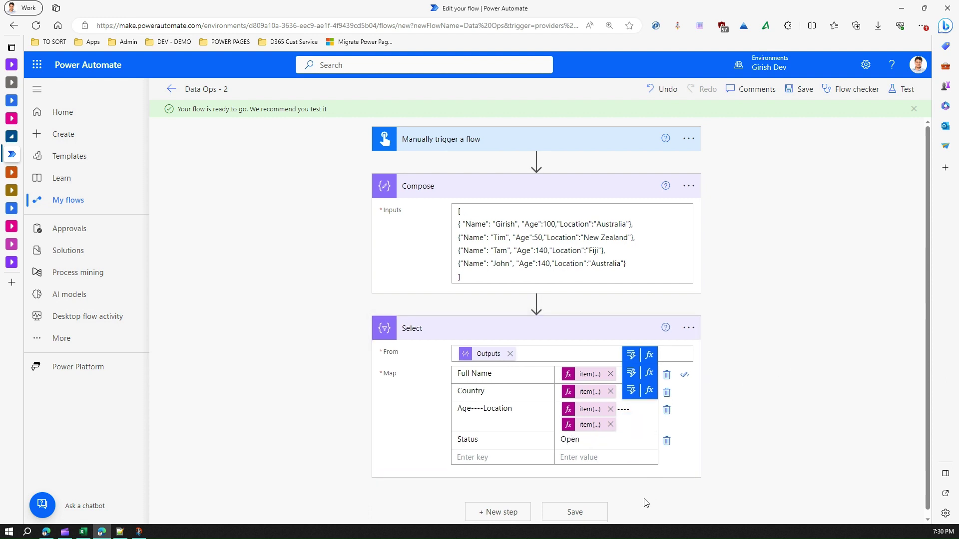
click(576, 515)
Run a manual test of the flow and close the run-started confirmation
click(895, 91)
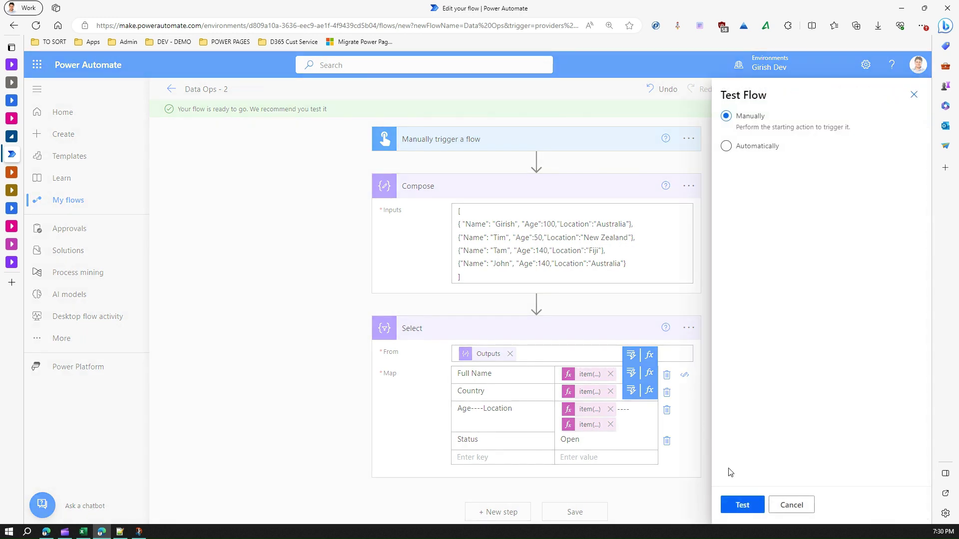
click(741, 504)
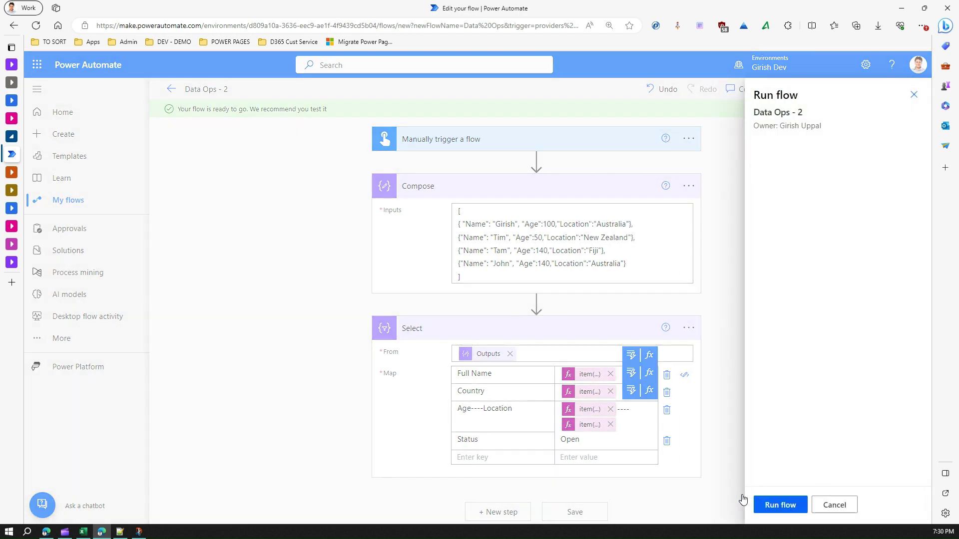
click(766, 505)
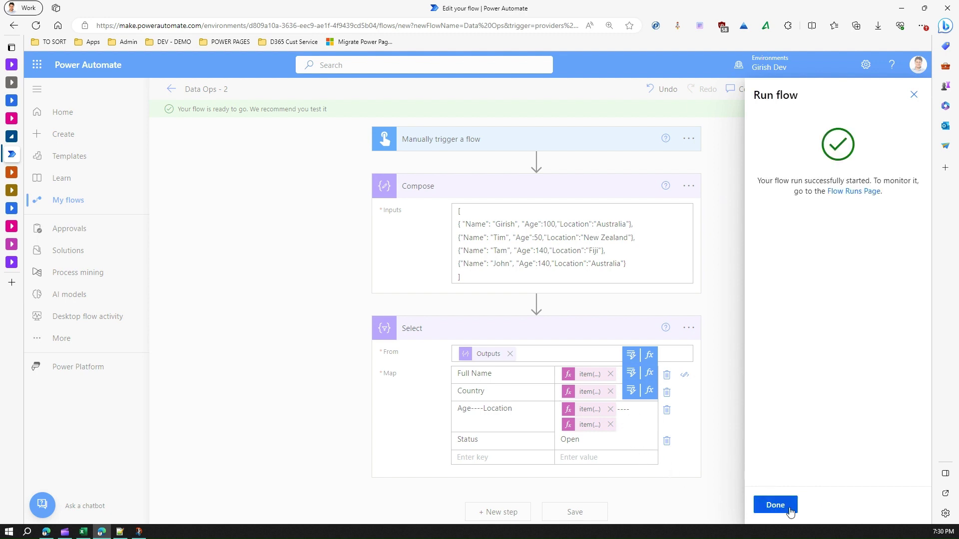
click(786, 511)
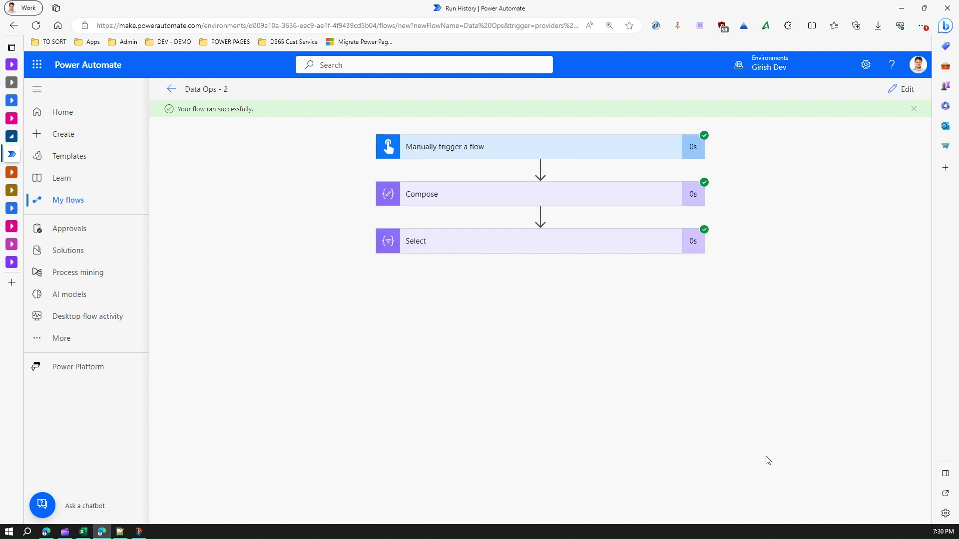
Expand the Select and Compose run cards and scroll to Select's output body
click(542, 243)
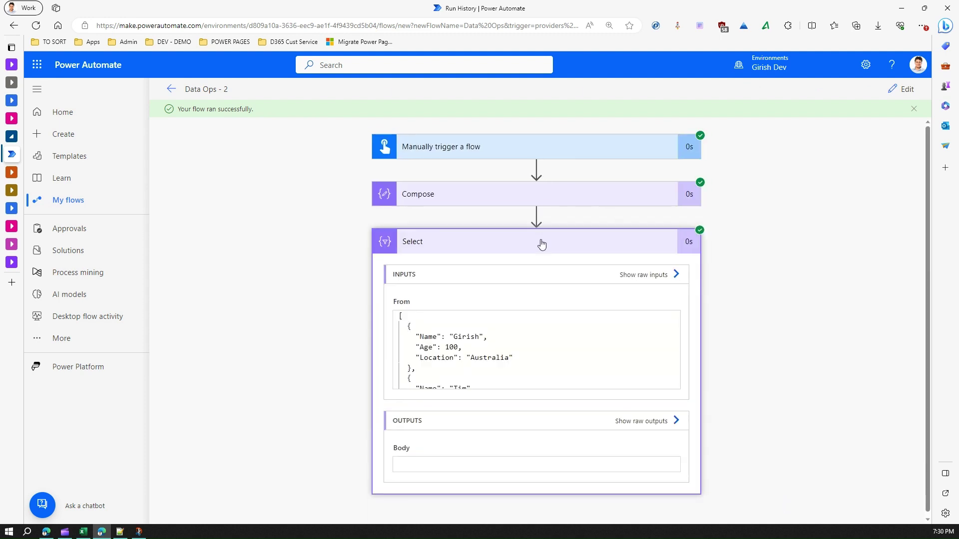
click(468, 201)
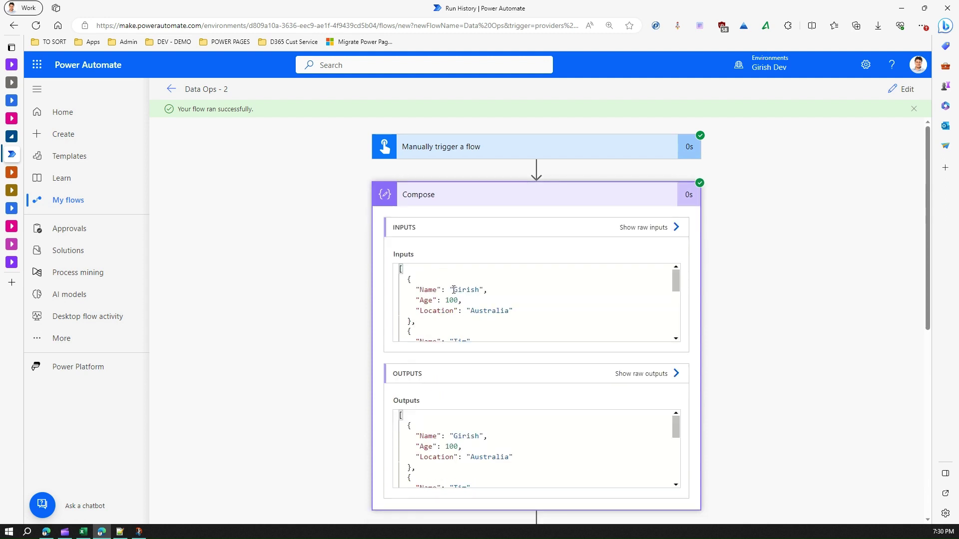
drag(677, 281, 680, 287)
drag(416, 277, 450, 299)
drag(927, 286, 924, 455)
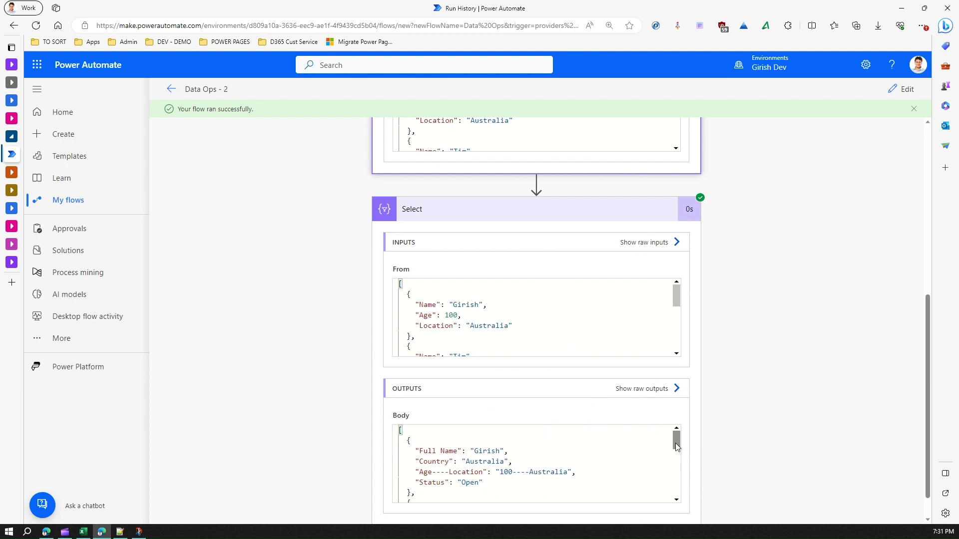
drag(676, 446, 676, 443)
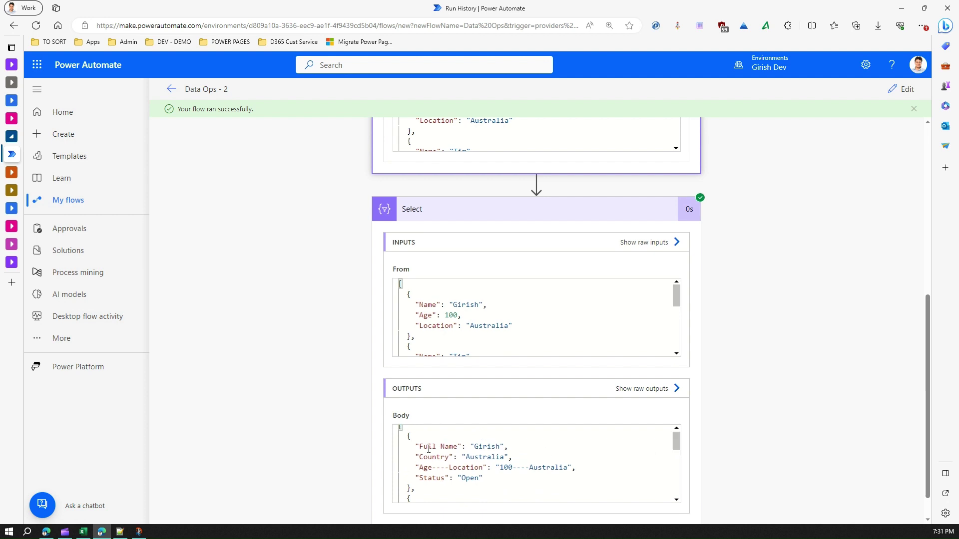
Highlight the Full Name, Country, Age----Location and Status output keys, then show raw outputs
drag(420, 448, 450, 445)
click(437, 457)
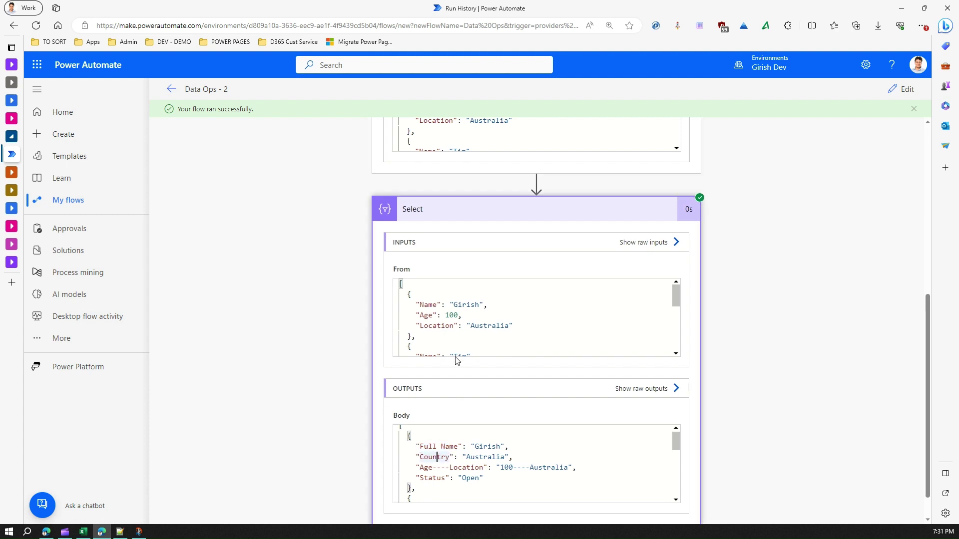
double_click(432, 458)
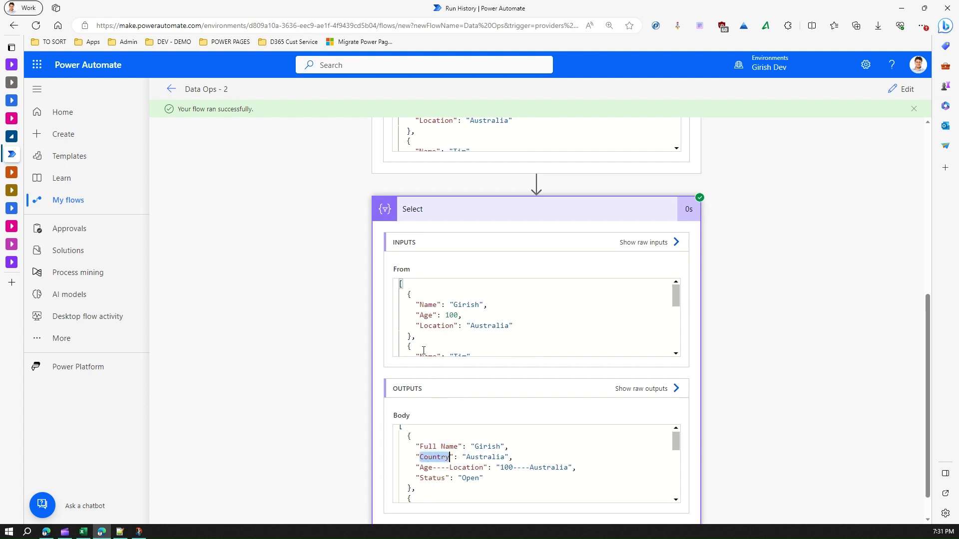
drag(419, 467, 481, 470)
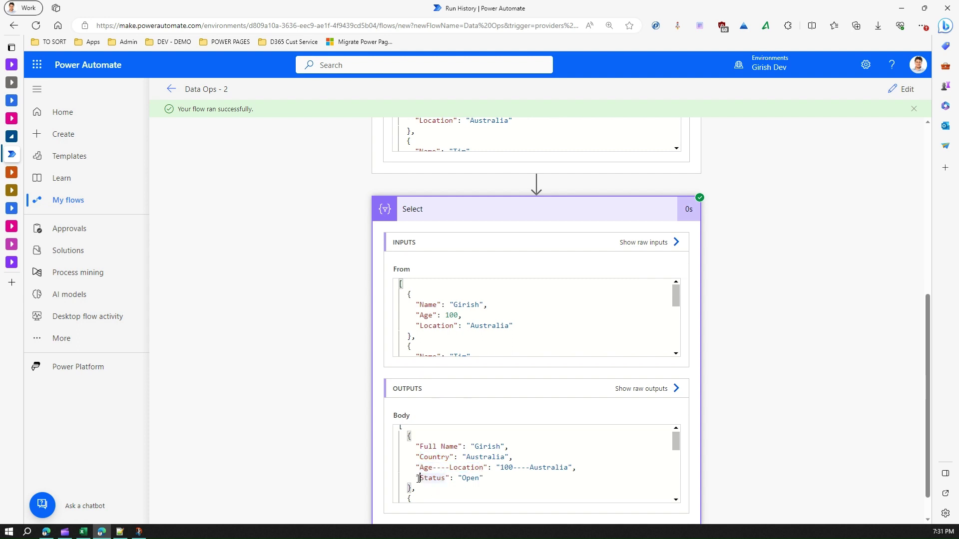
drag(416, 478, 484, 478)
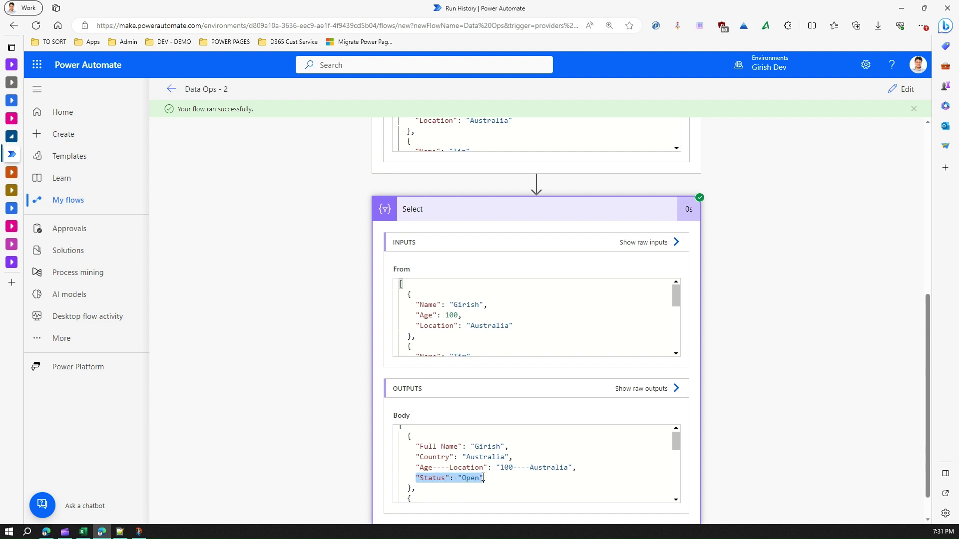
click(657, 391)
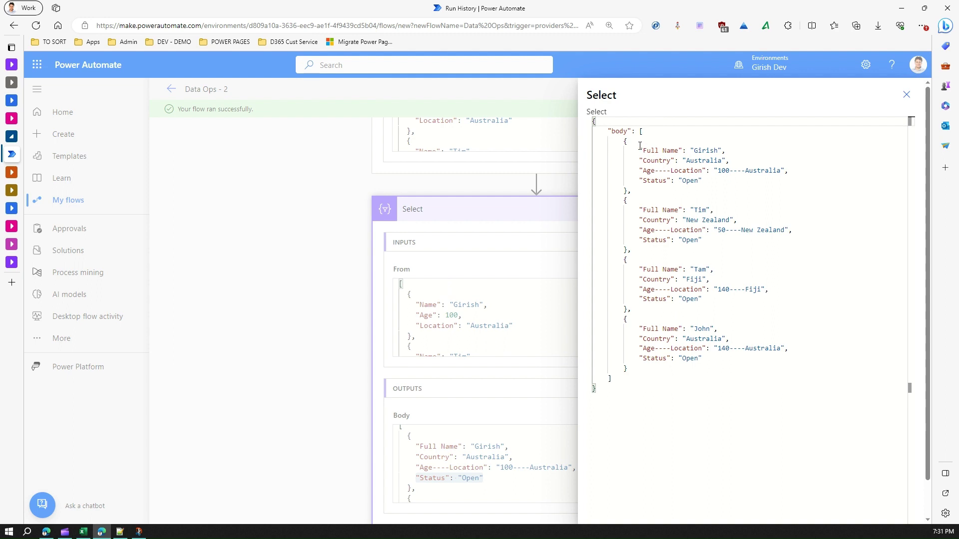
drag(640, 143, 632, 309)
mouse_move(705, 343)
mouse_down()
mouse_move(711, 368)
mouse_move(711, 359)
mouse_up()
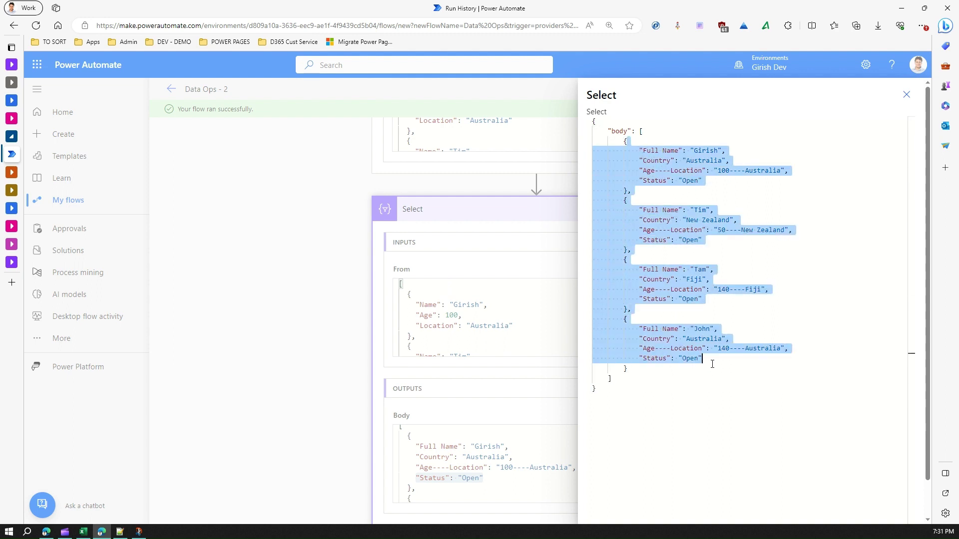
click(626, 200)
drag(638, 151, 705, 170)
click(645, 180)
drag(608, 131, 711, 368)
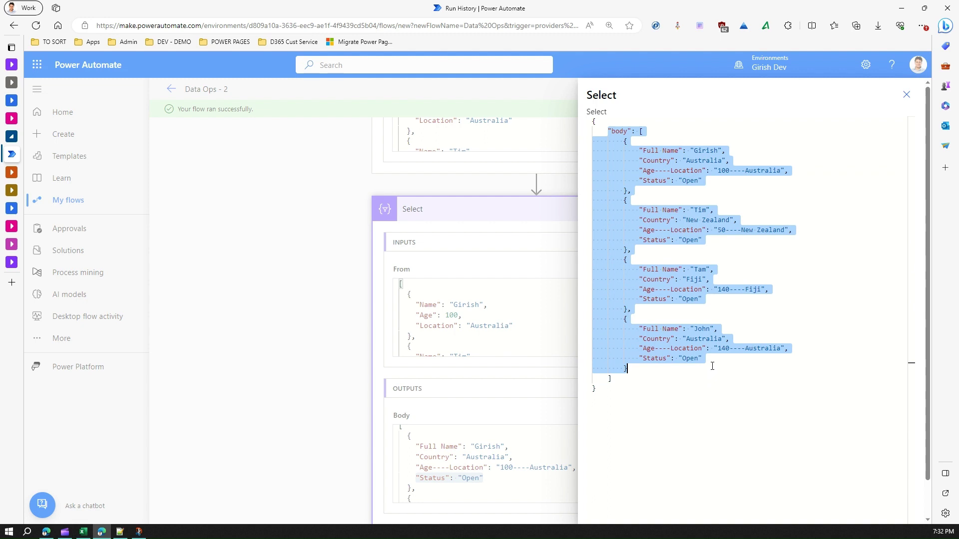
click(670, 381)
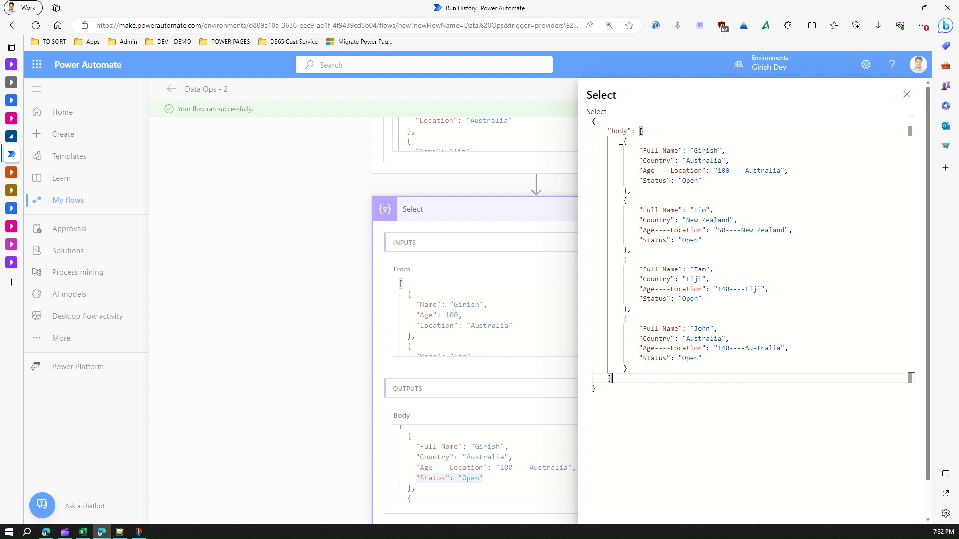
drag(615, 141, 704, 247)
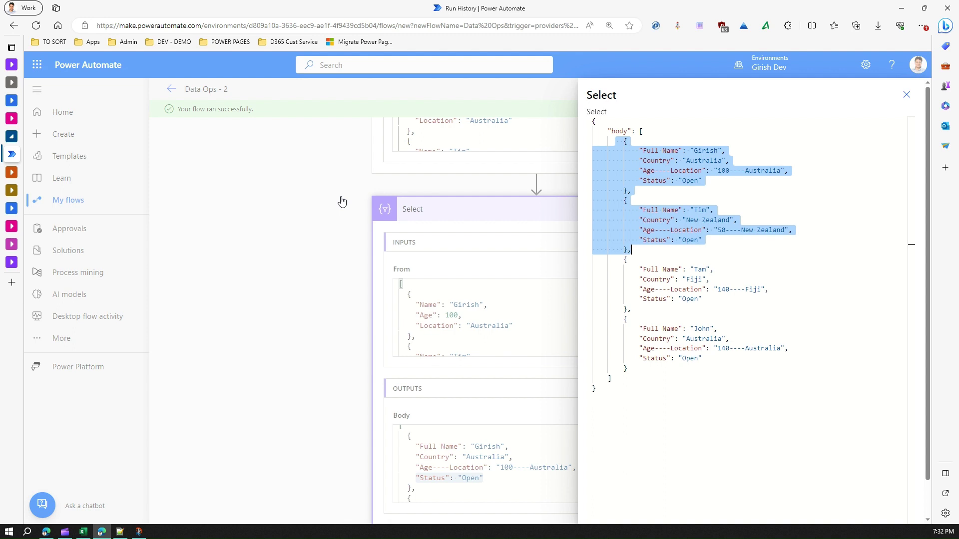
click(760, 221)
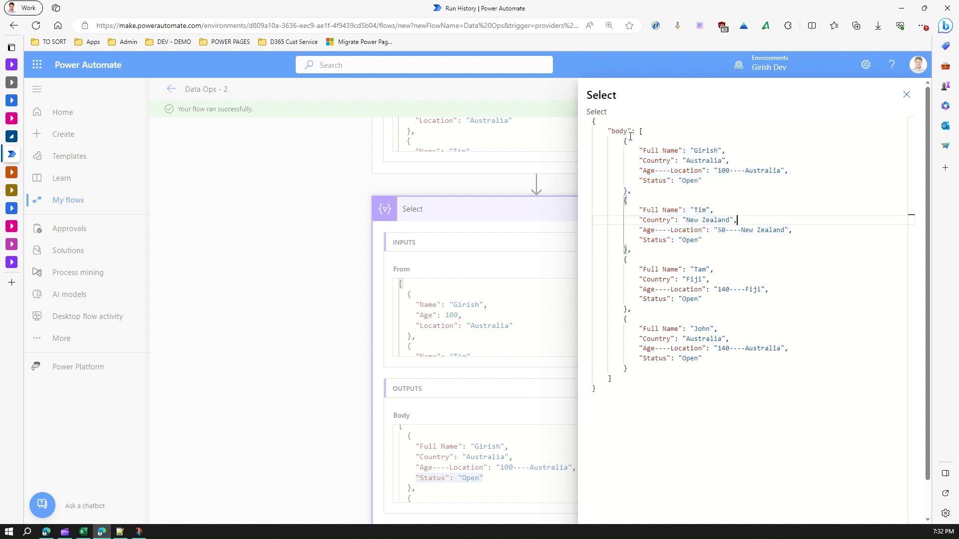
drag(616, 141, 724, 360)
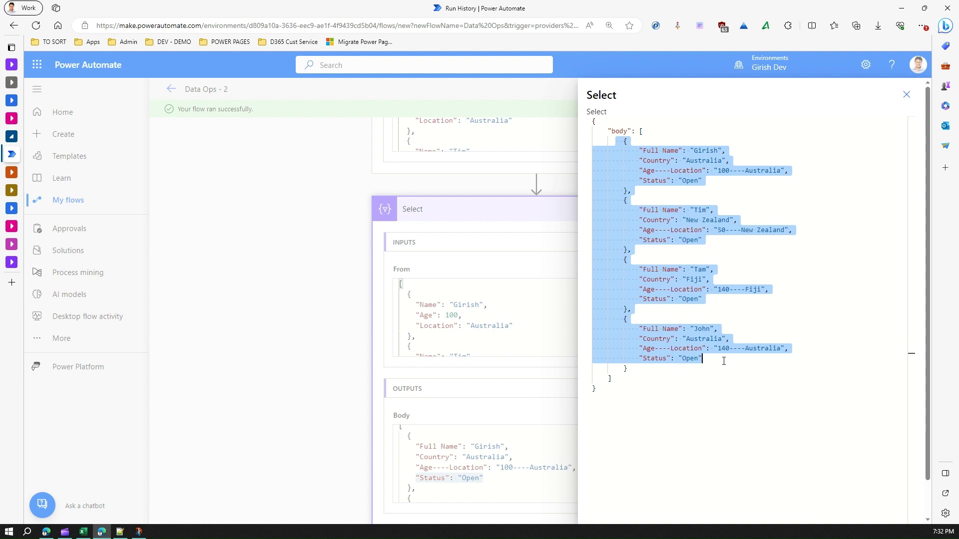